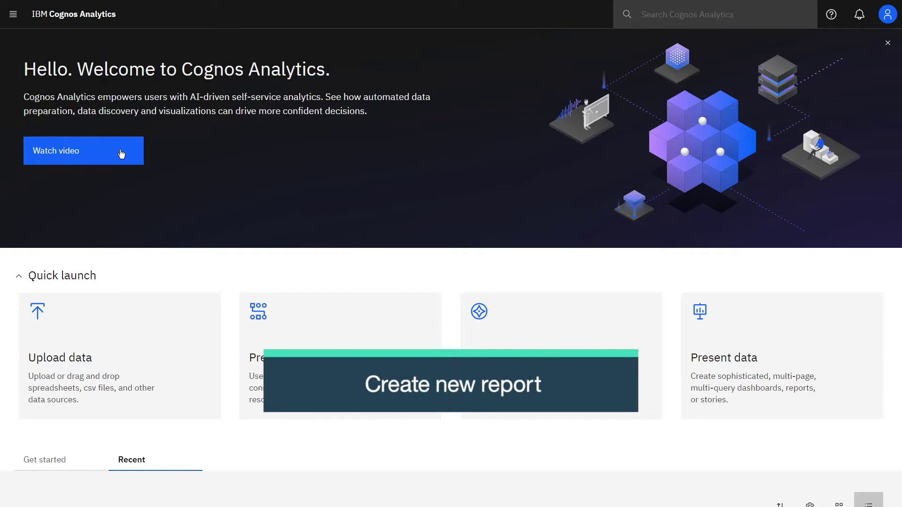
- Start a new report from the main menu's New > Report option
left_click(13, 14)
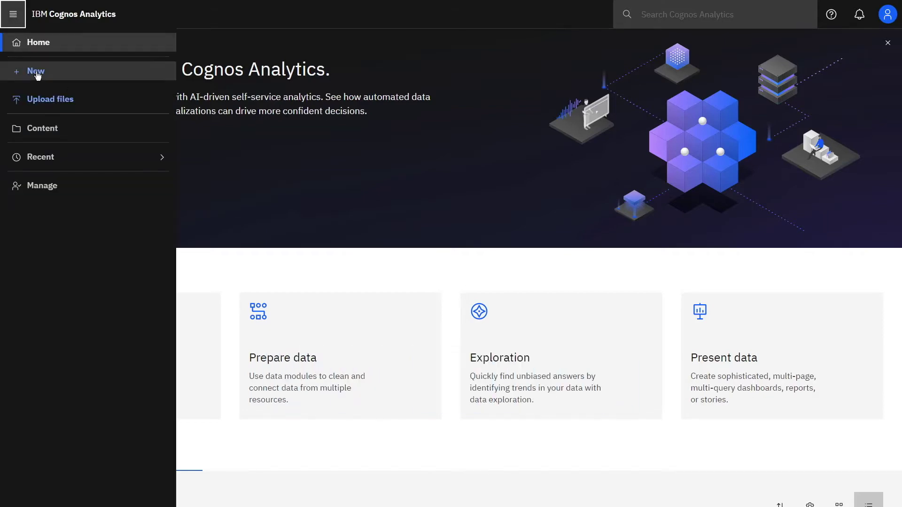
left_click(36, 75)
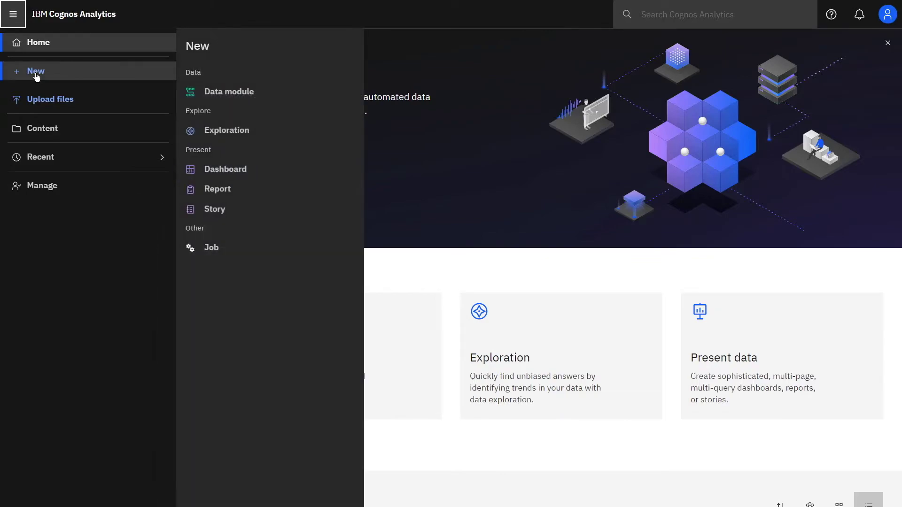
left_click(213, 193)
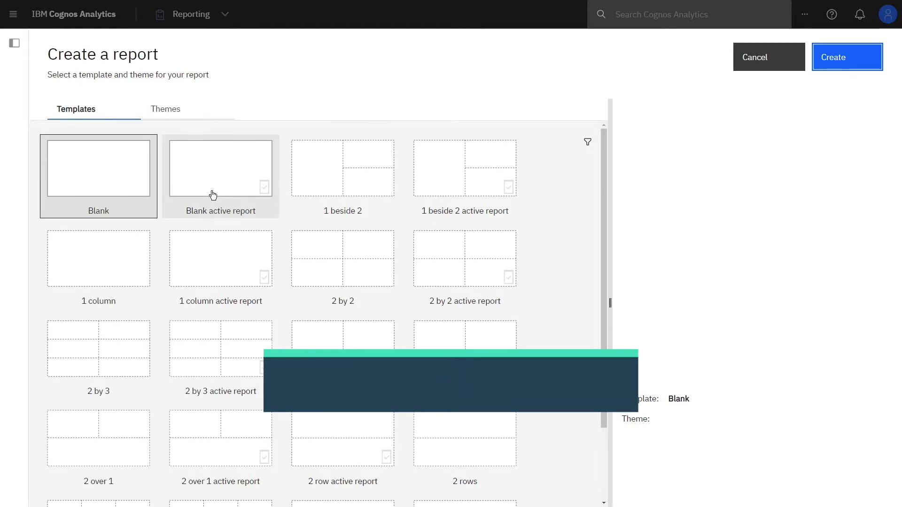
- Create the report using the 2 rows template and the Blue theme
left_click(455, 430)
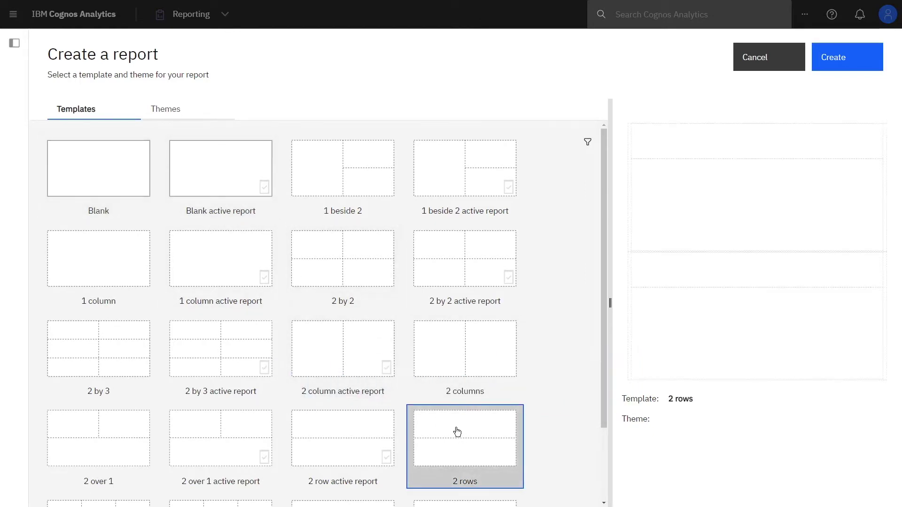
left_click(161, 110)
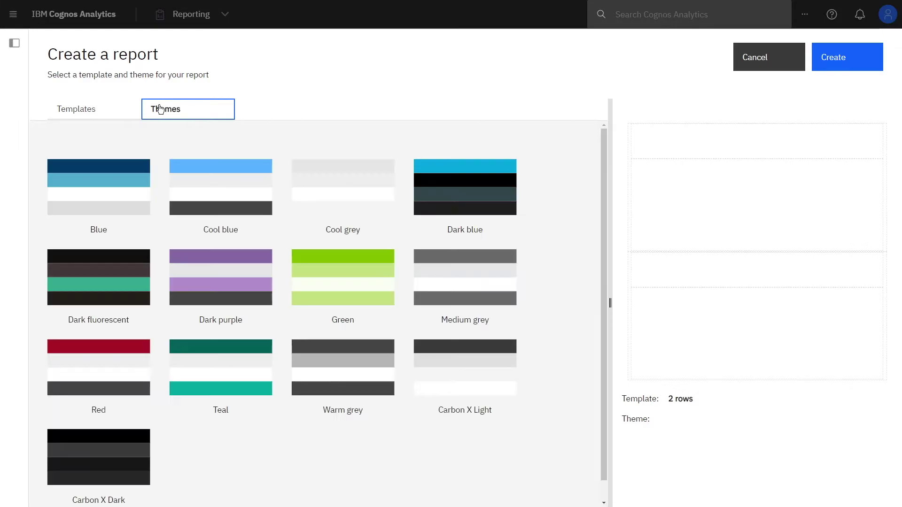
left_click(98, 182)
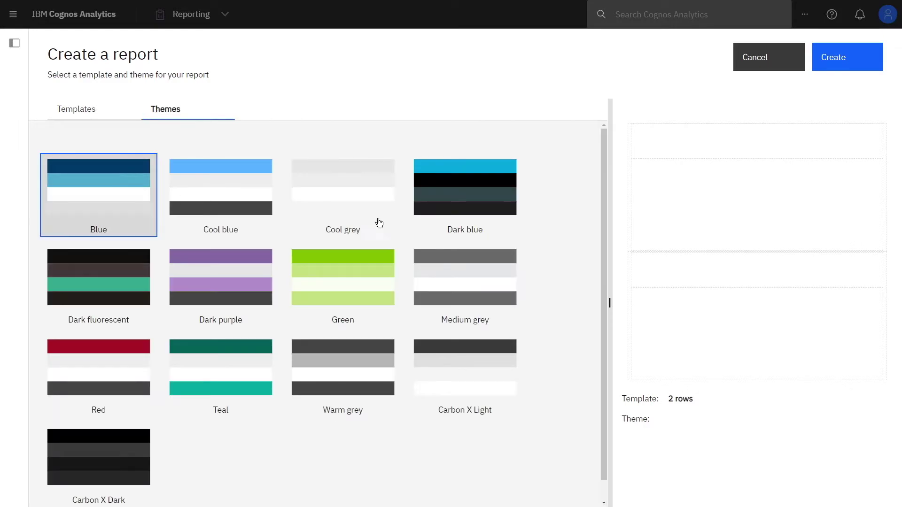
left_click(833, 67)
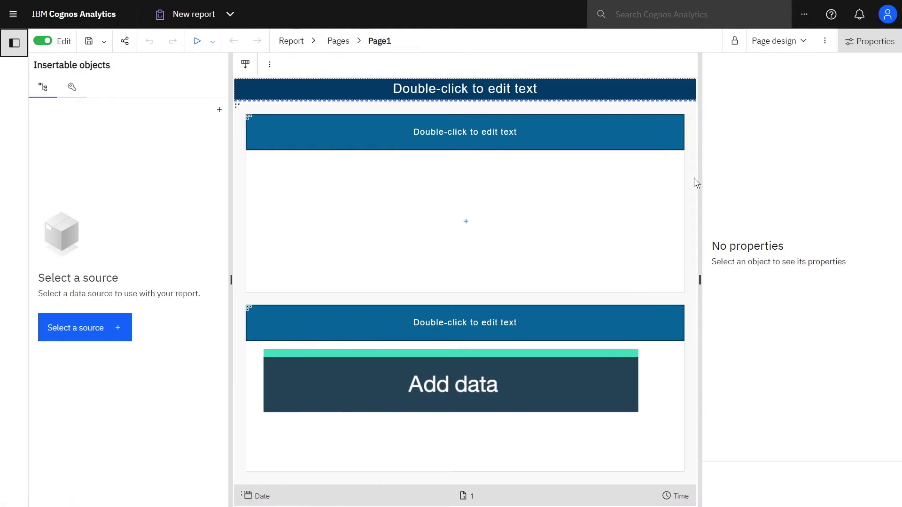
- Load the Banking loss events data module from Samples > By industry > Banking > Data
left_click(98, 339)
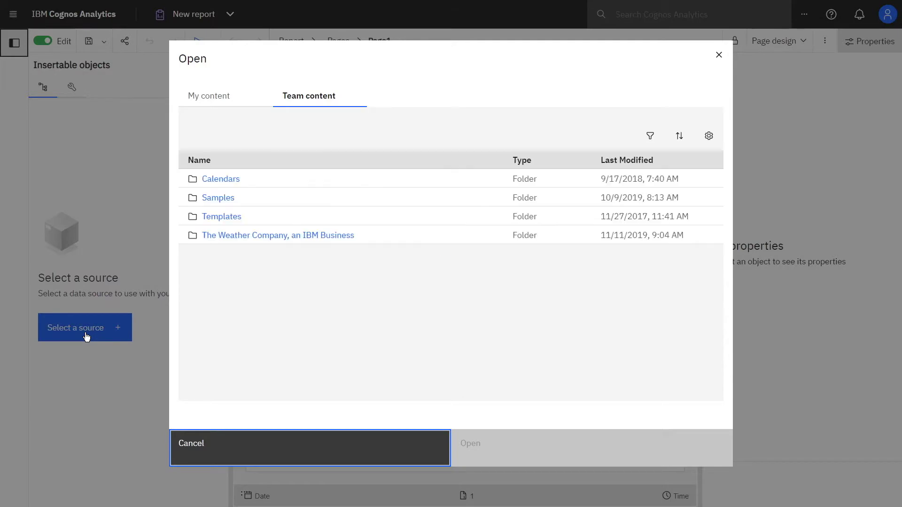
left_click(210, 197)
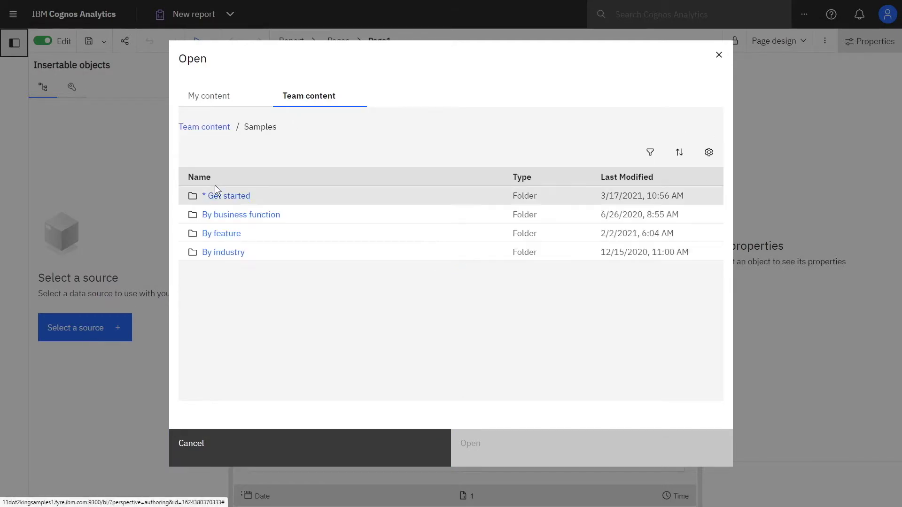
left_click(219, 253)
left_click(216, 215)
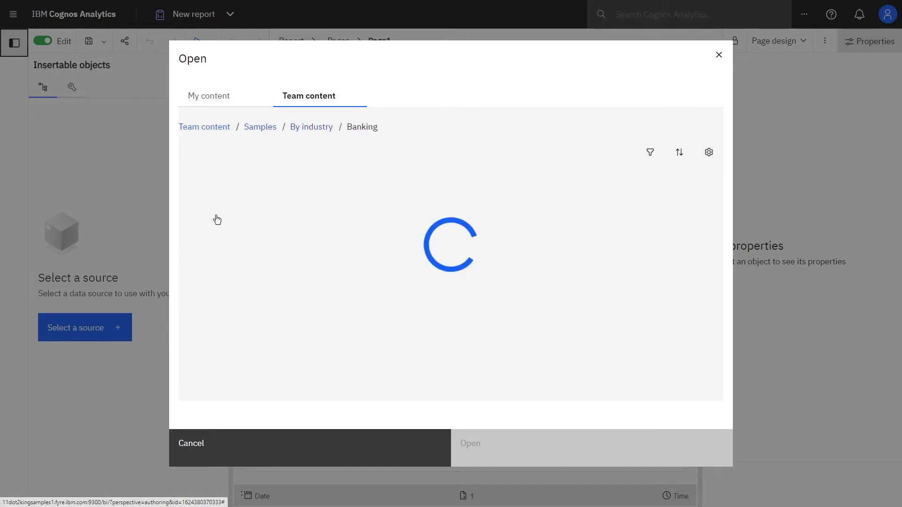
left_click(210, 215)
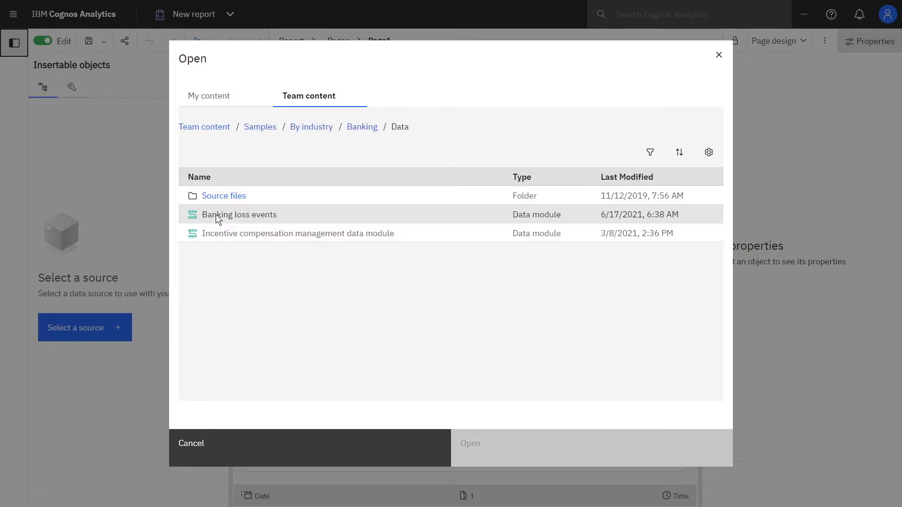
left_click(215, 214)
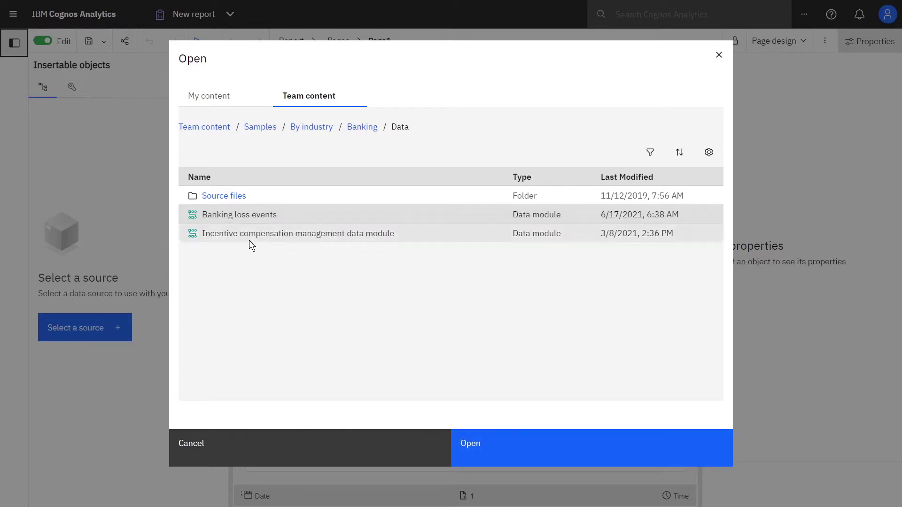
left_click(467, 443)
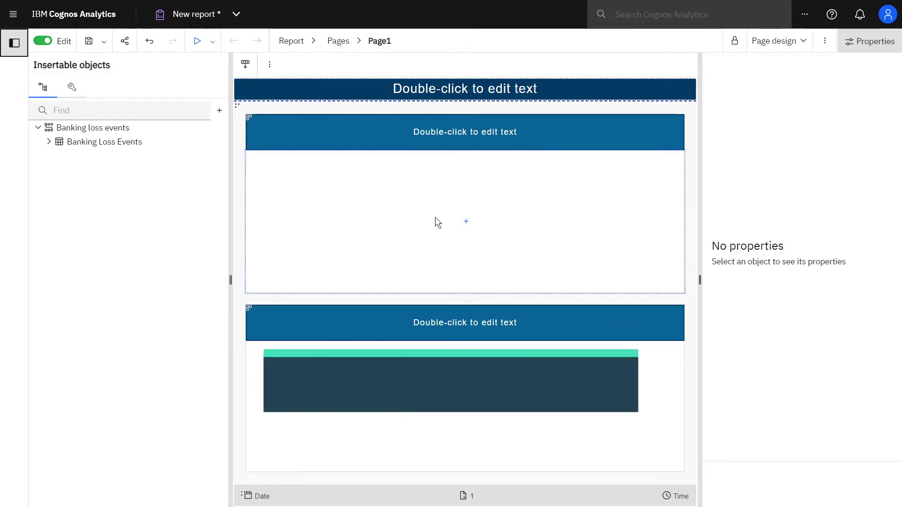
- Change the report's main title to 'Banking Loss Events'
double_click(441, 91)
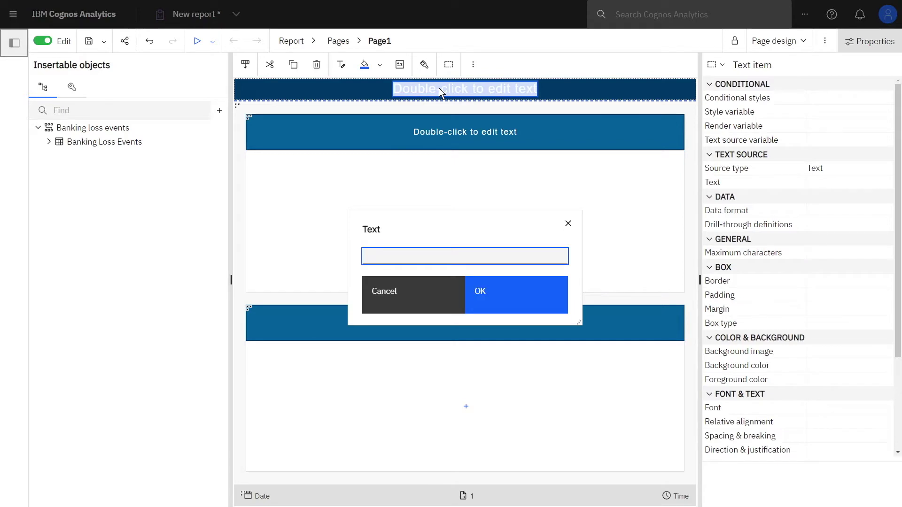
type("Banking Loss Events")
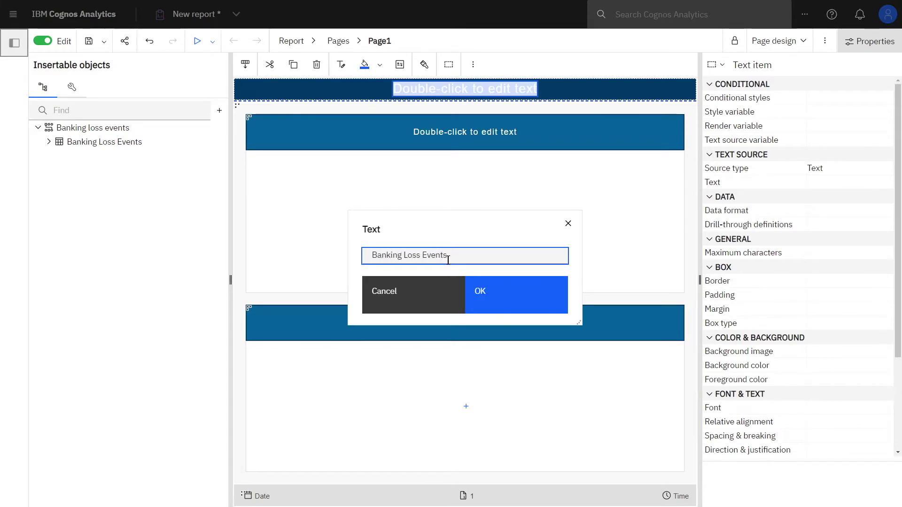
left_click(483, 290)
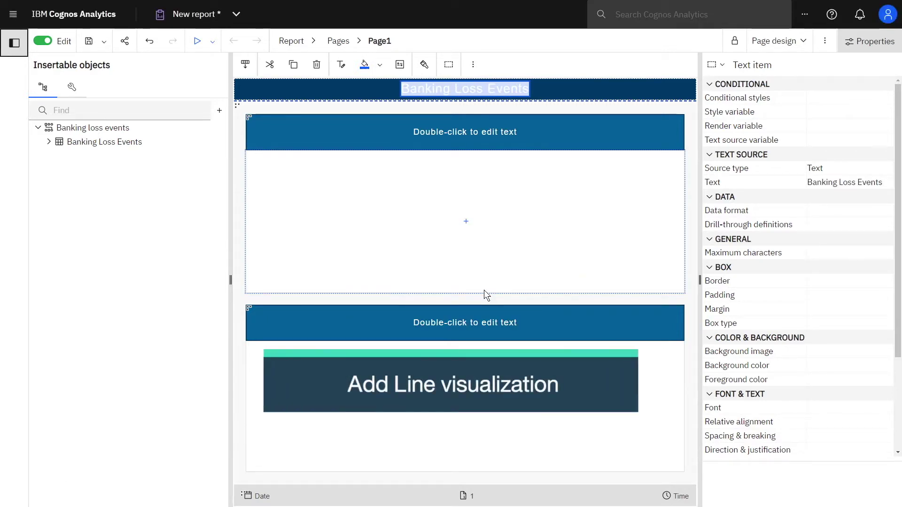
- Insert a Line visualization into the upper row block
left_click(466, 225)
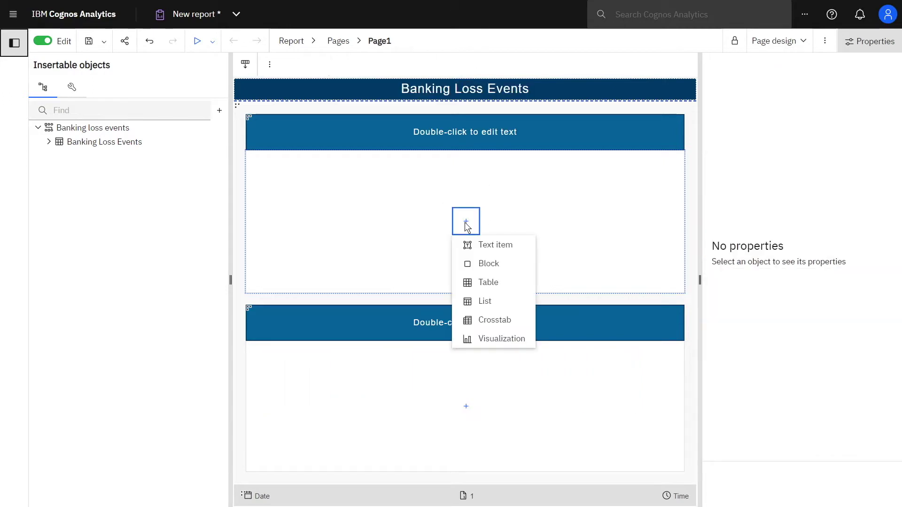
left_click(500, 342)
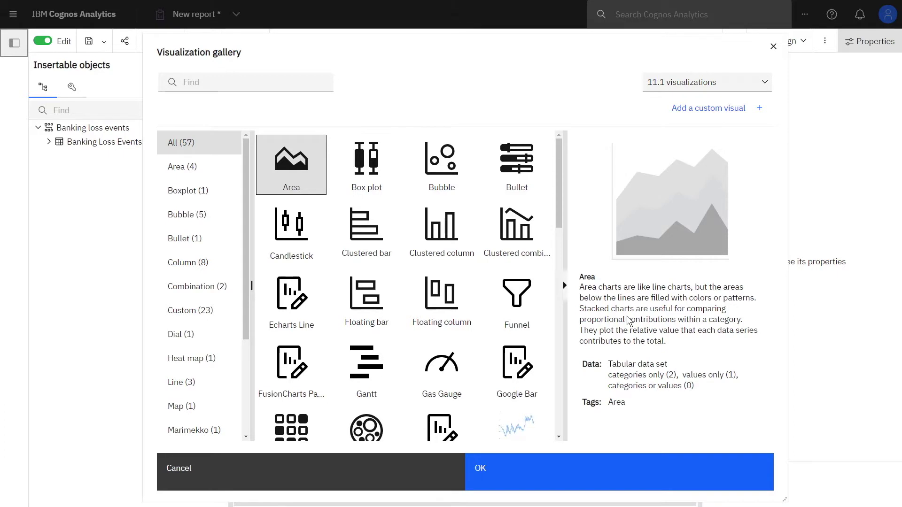
scroll(516, 296, "down", 4)
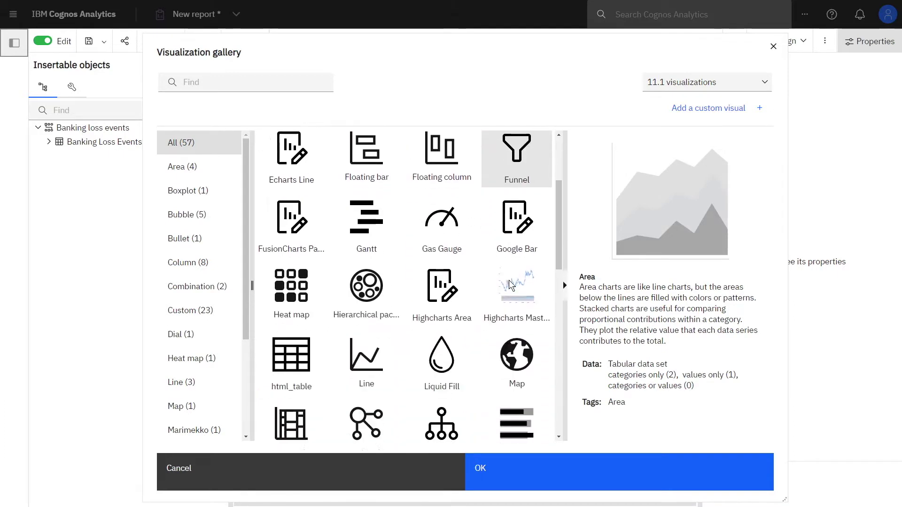
left_click(366, 317)
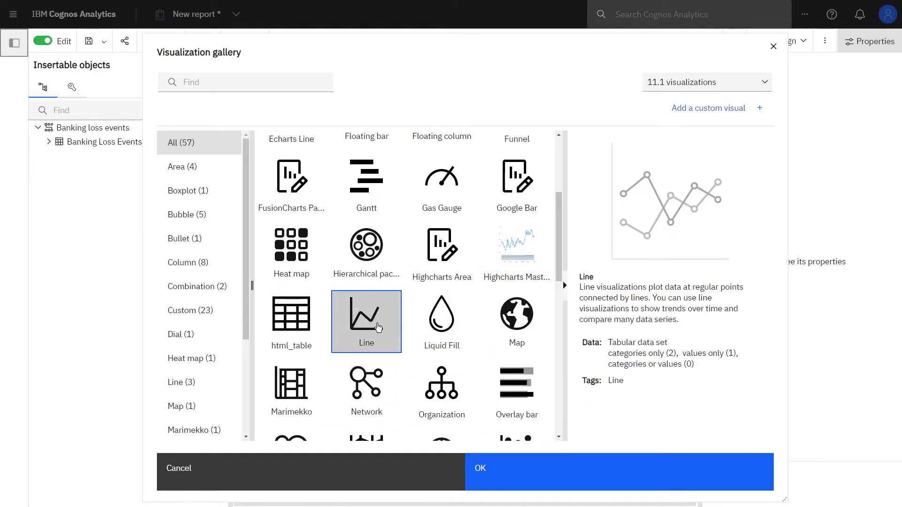
left_click(477, 469)
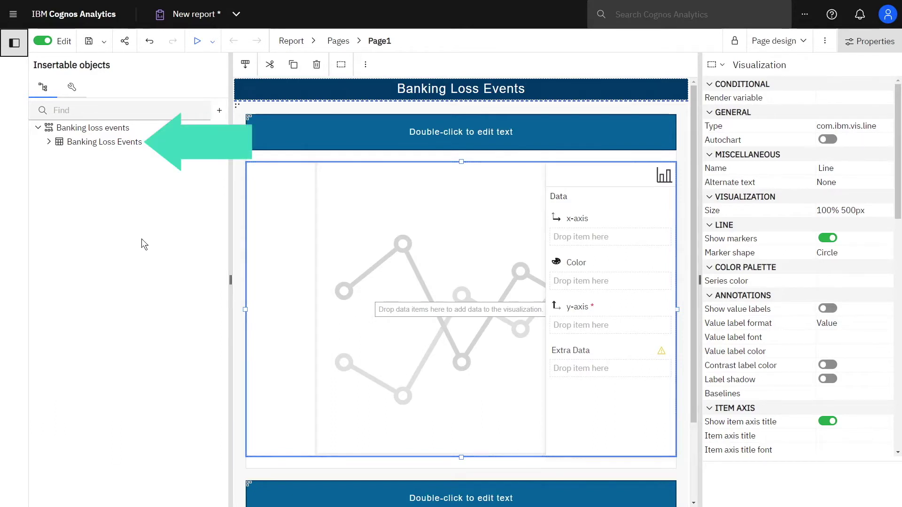
- Assign Year to the x-axis, Region to Color, and Net Loss to the y-axis
left_click(48, 141)
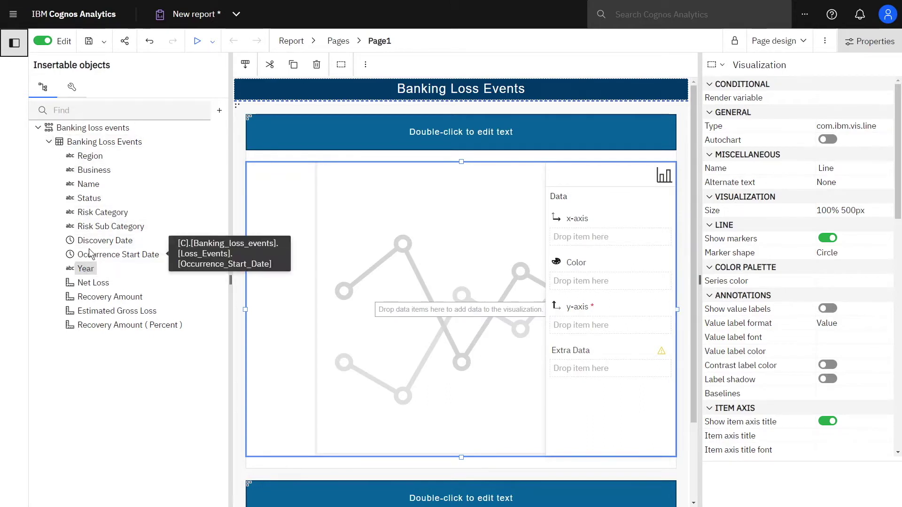
left_click(564, 243)
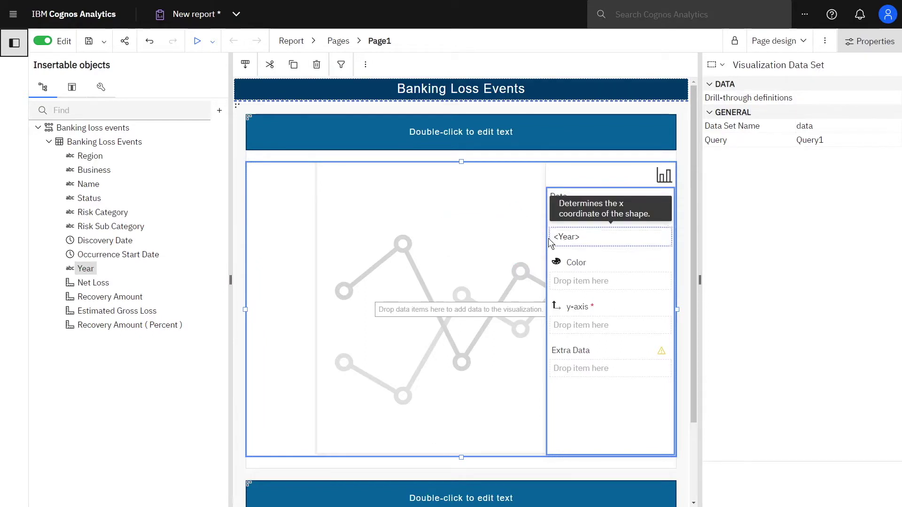
double_click(94, 158)
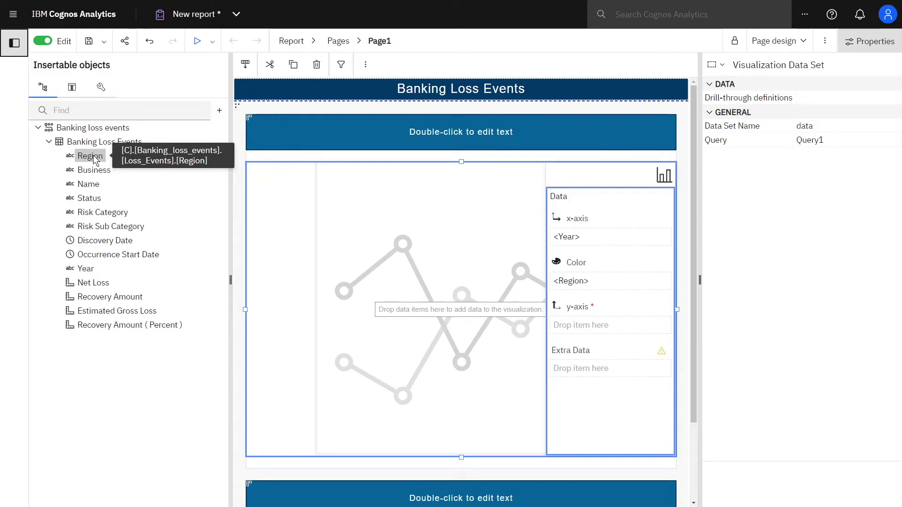
double_click(94, 285)
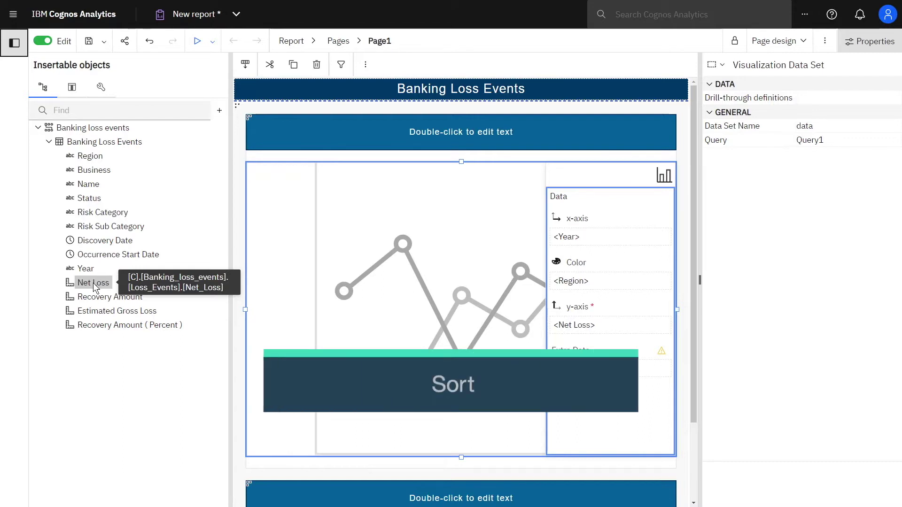
- Sort the chart's Year axis in ascending order
left_click(567, 236)
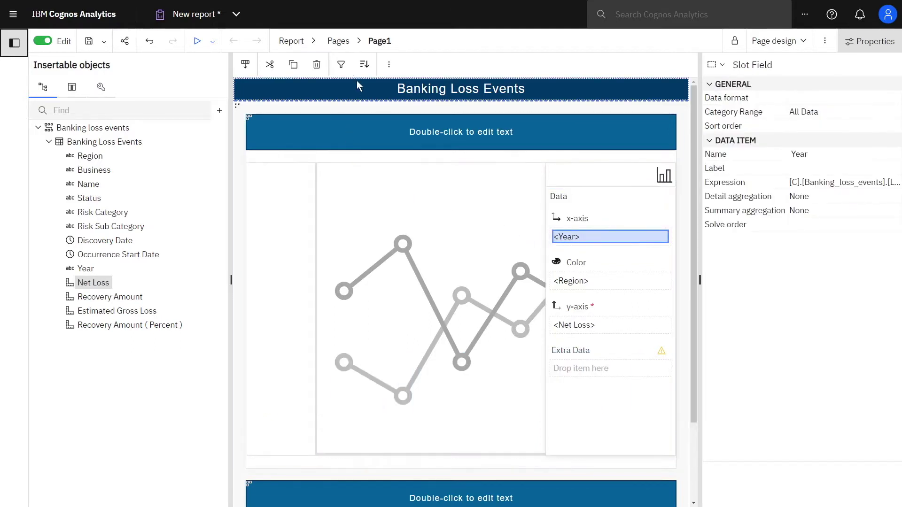
left_click(364, 65)
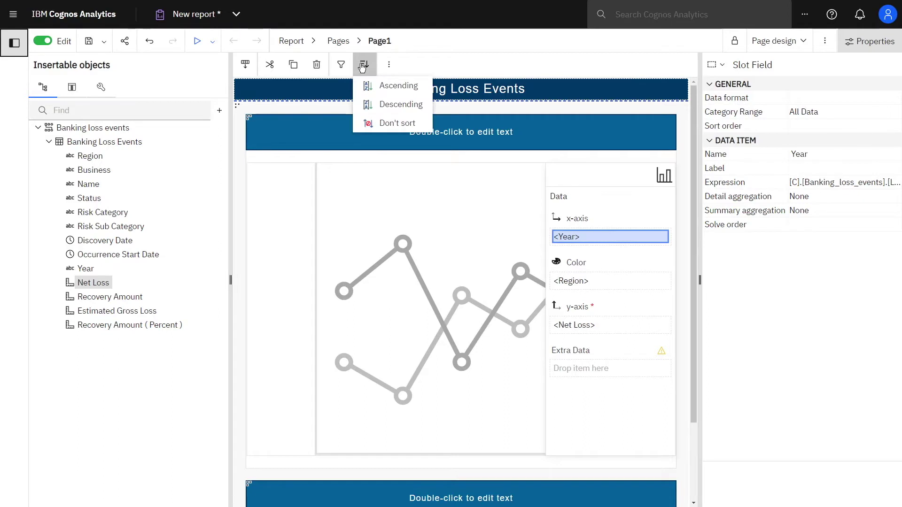
left_click(388, 89)
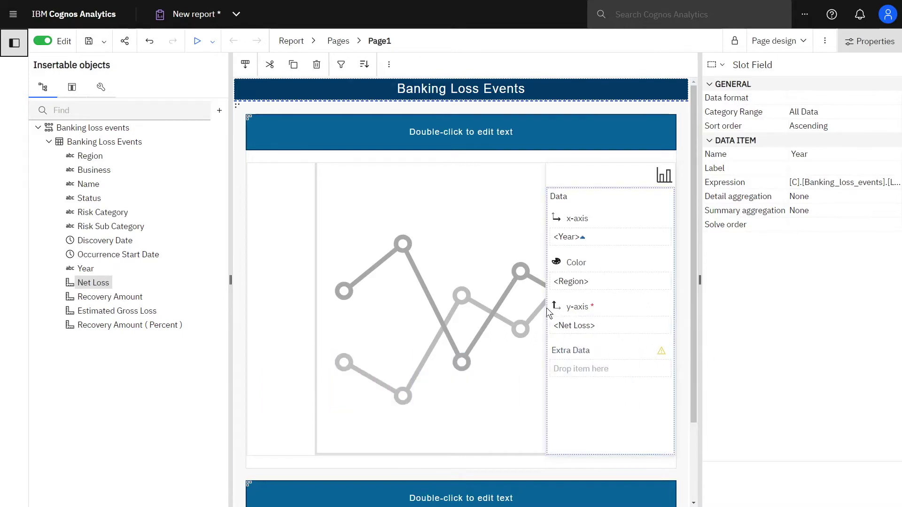
left_click(341, 64)
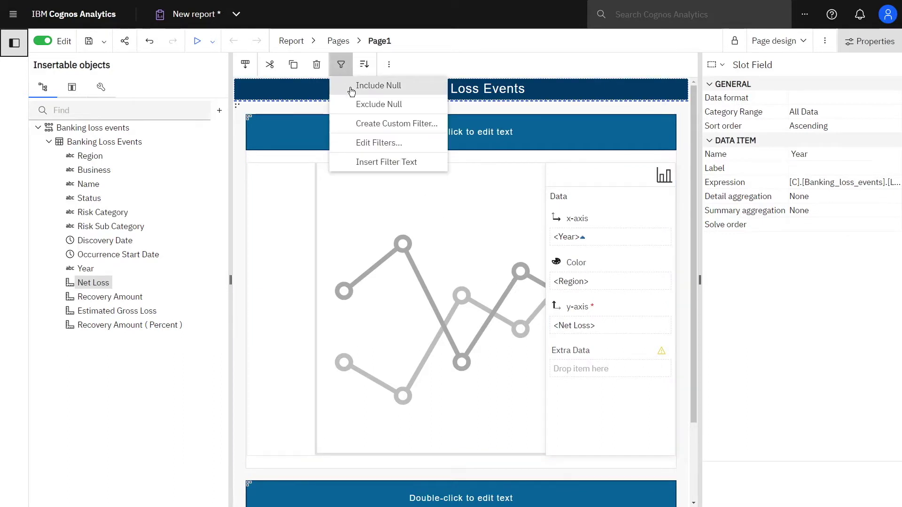
- Add a custom Year filter keeping only 2017, 2018, 2019 and 2020
left_click(366, 123)
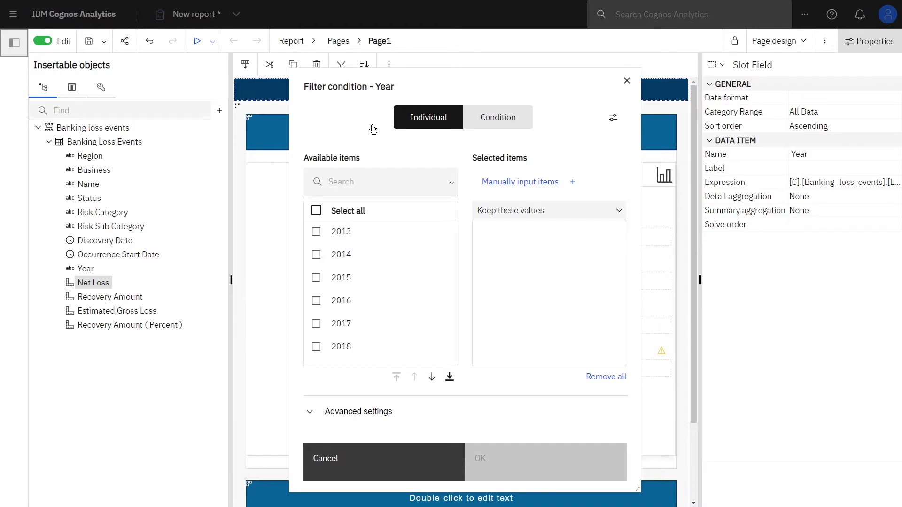
left_click(316, 323)
left_click(316, 346)
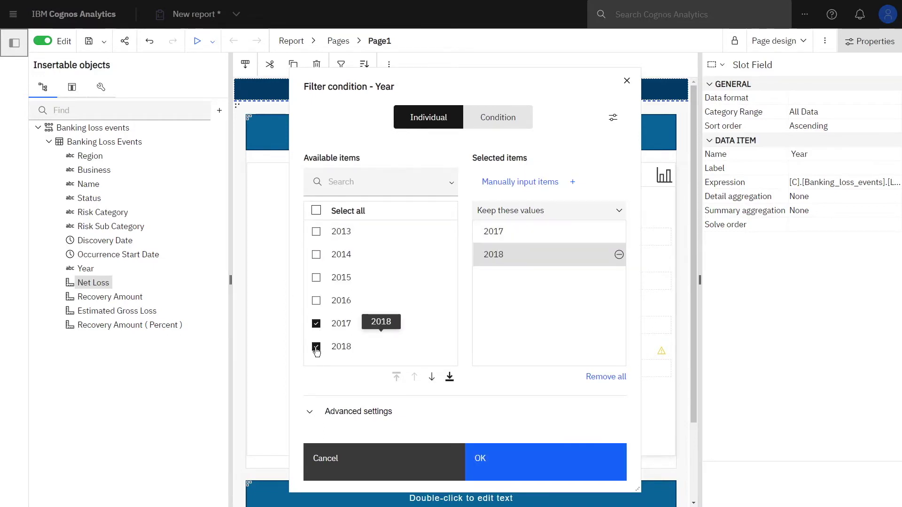
left_click(431, 377)
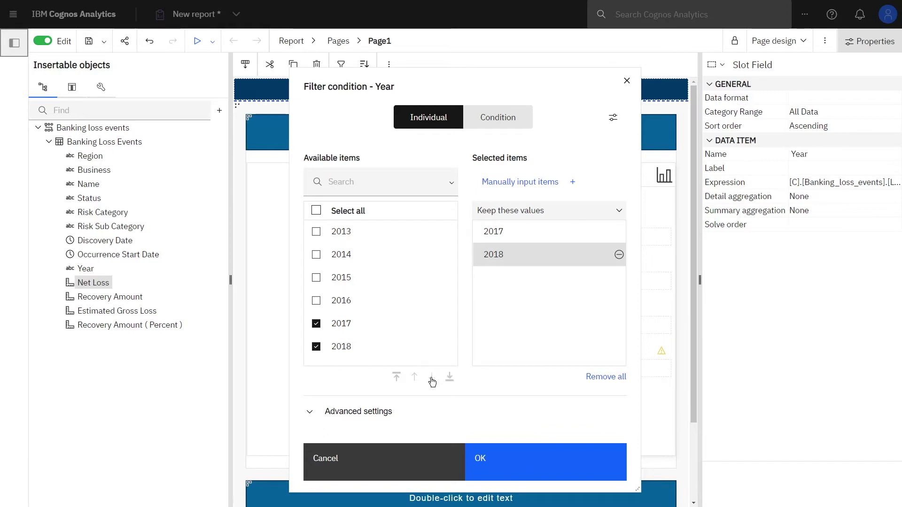
left_click(316, 231)
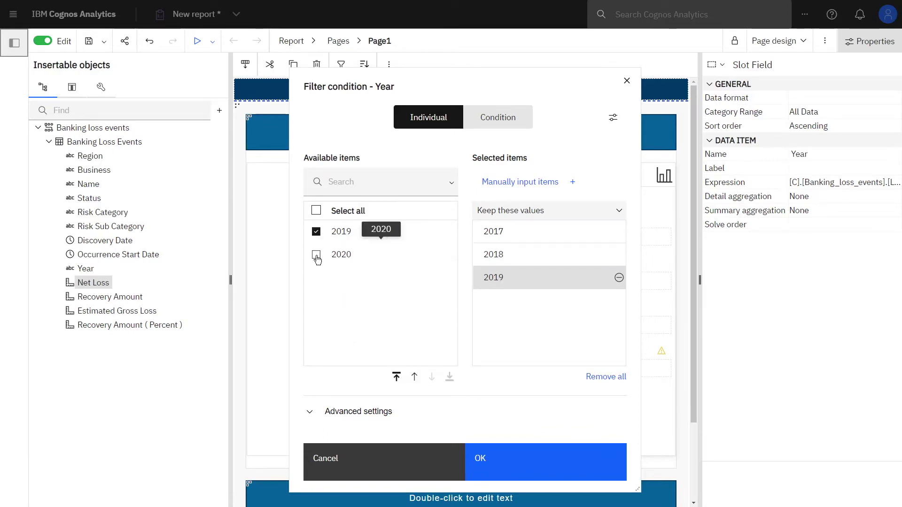
left_click(316, 255)
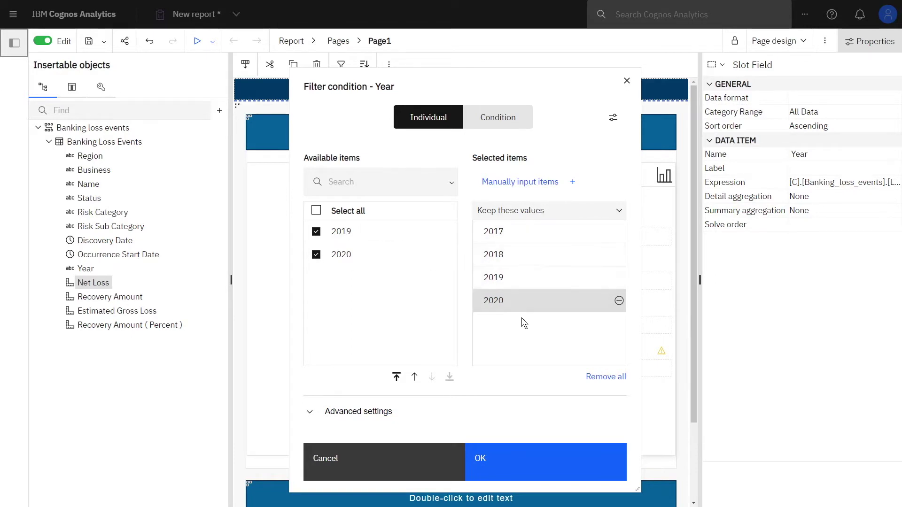
left_click(482, 456)
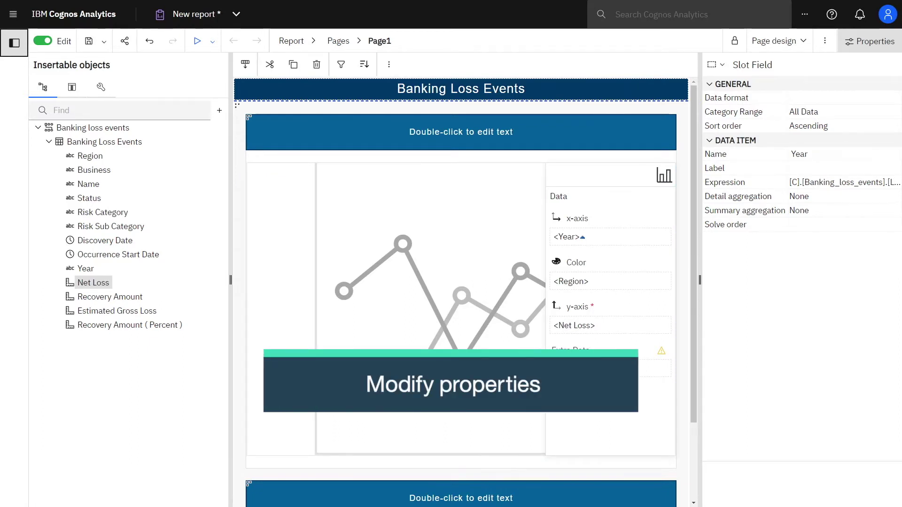
- Set the line chart's size to width 700 px and height 300 px
left_click(450, 278)
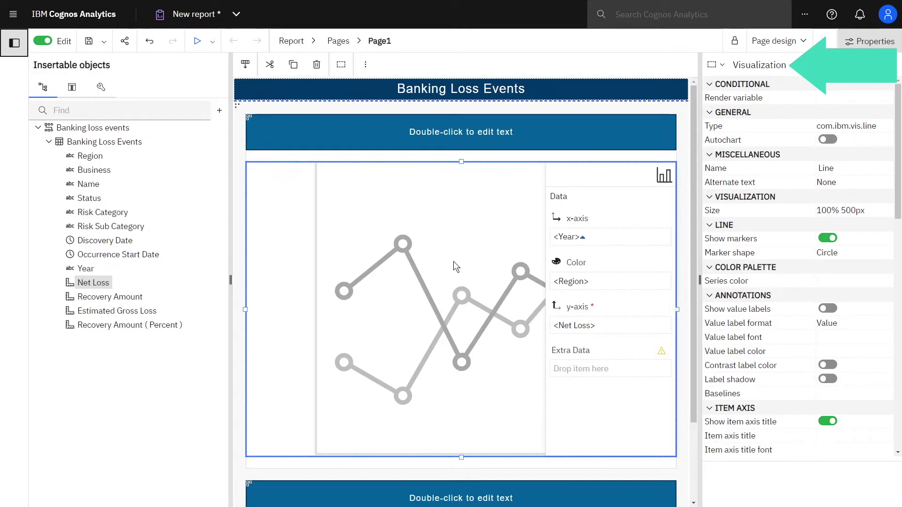
left_click(886, 211)
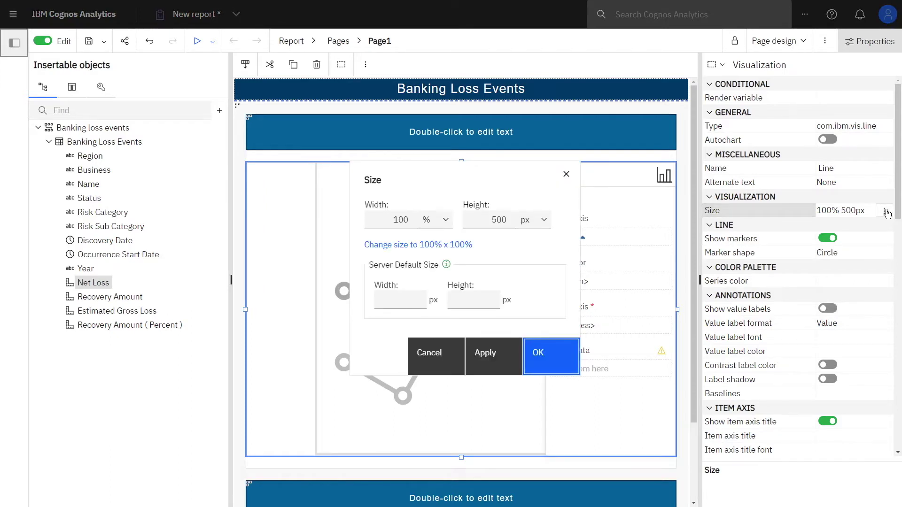
double_click(395, 221)
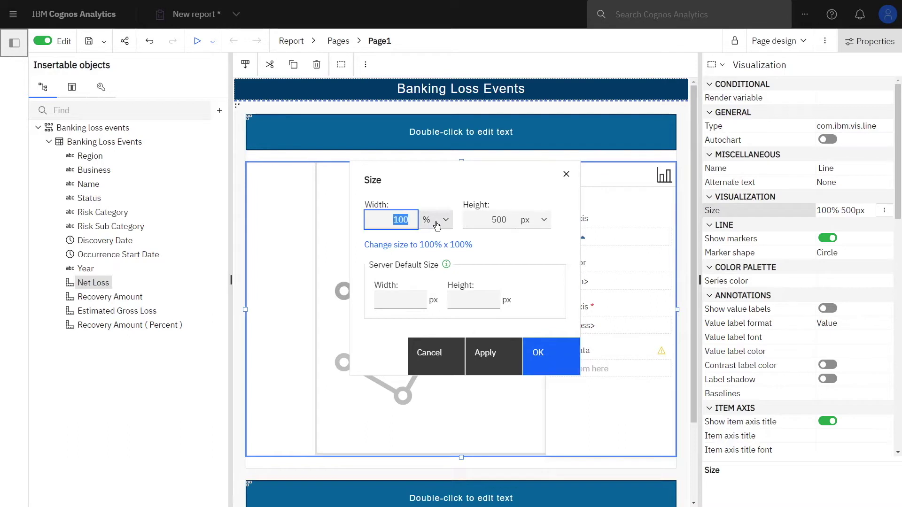
type("700")
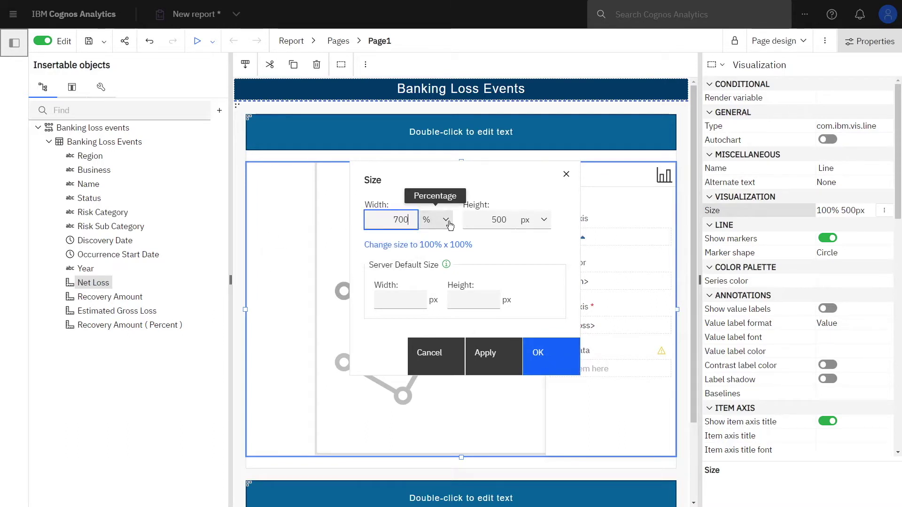
left_click(445, 220)
left_click(435, 256)
double_click(499, 220)
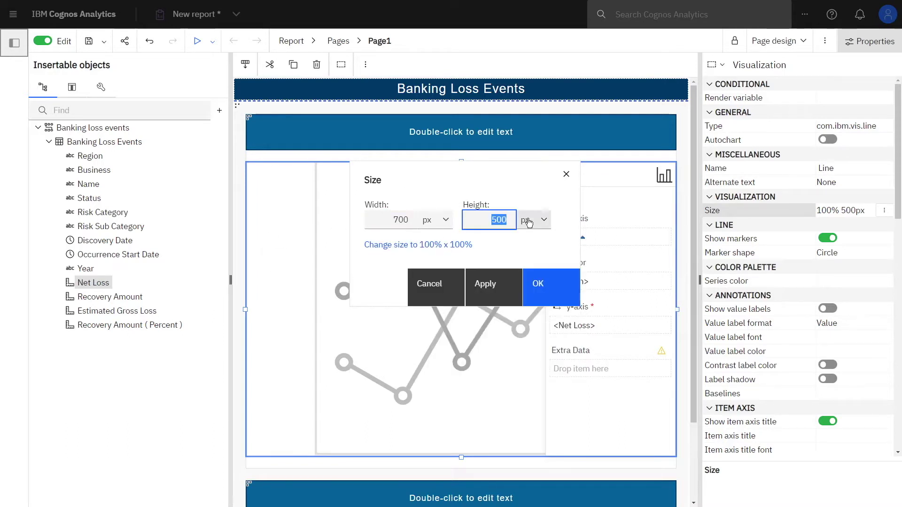
type("3")
left_click(536, 283)
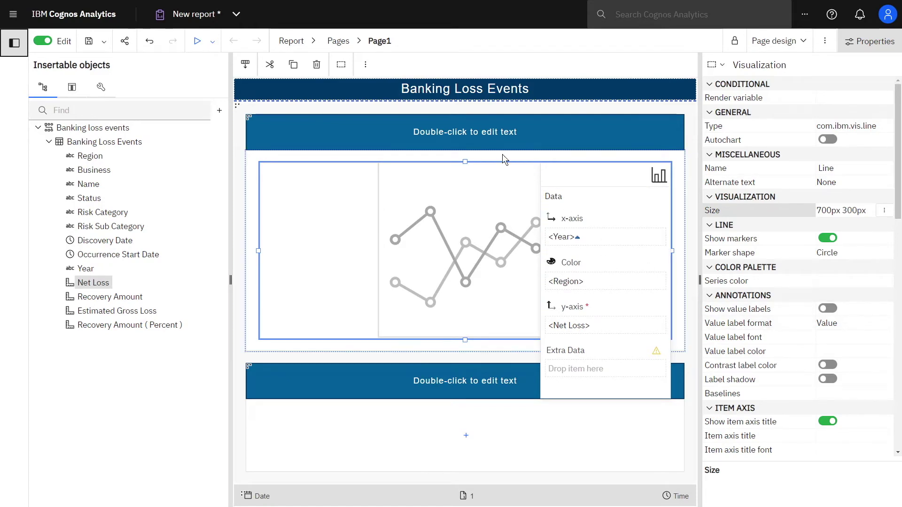
- Change the chart's header text to 'Net Loss Over Year By Region'
double_click(480, 130)
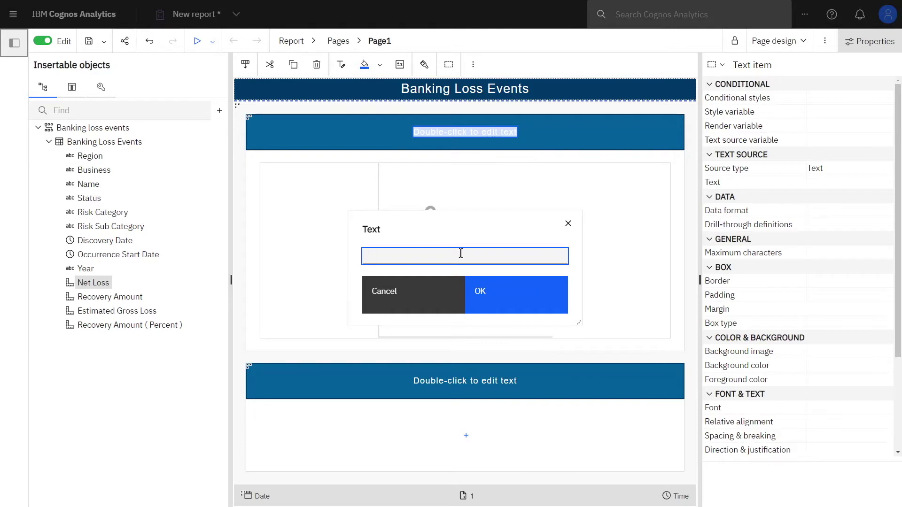
type("Net Loss Over Year By Region")
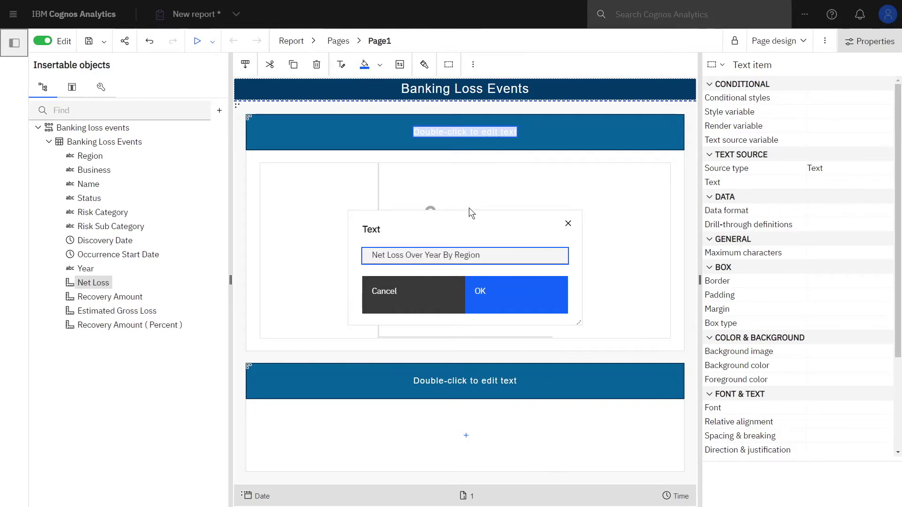
left_click(479, 293)
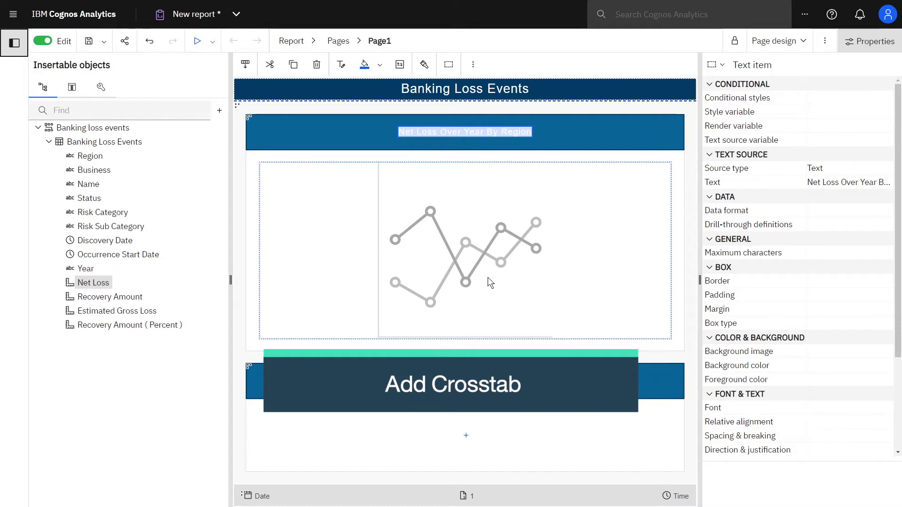
- Insert an empty crosstab named Crosstab1, using Query2, into the lower block
left_click(467, 437)
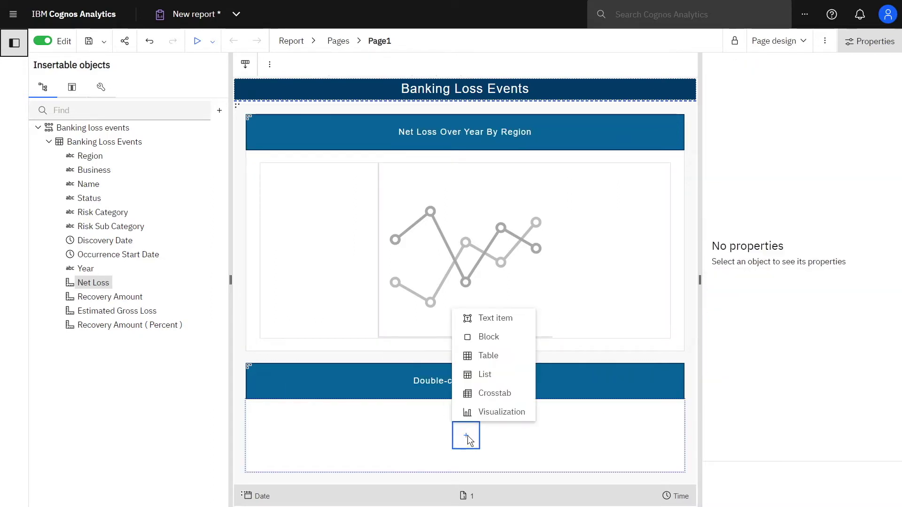
left_click(491, 393)
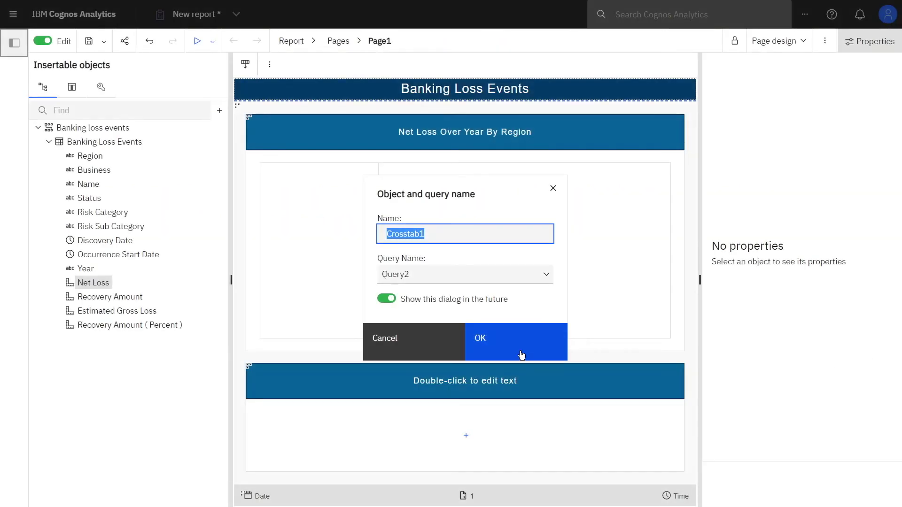
left_click(476, 348)
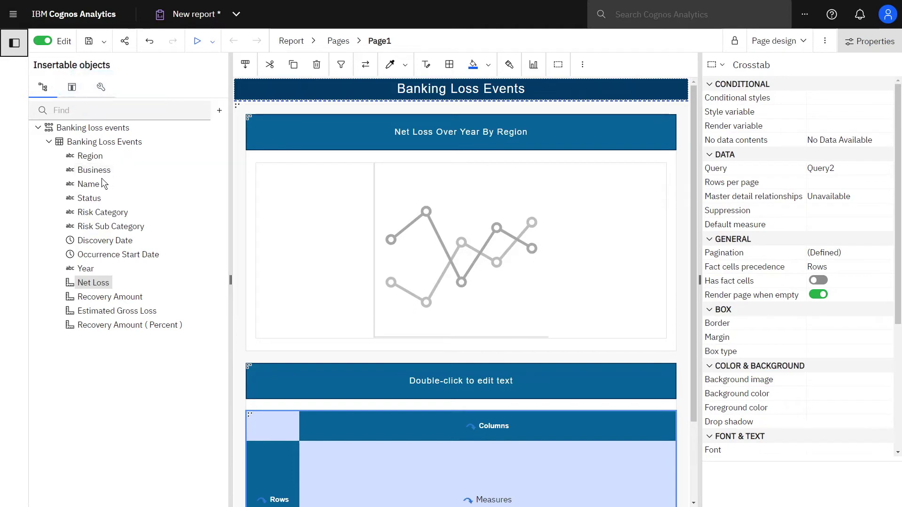
- Put Risk Category on the crosstab rows, Year on the columns, and Net Loss as the measure
double_click(96, 214)
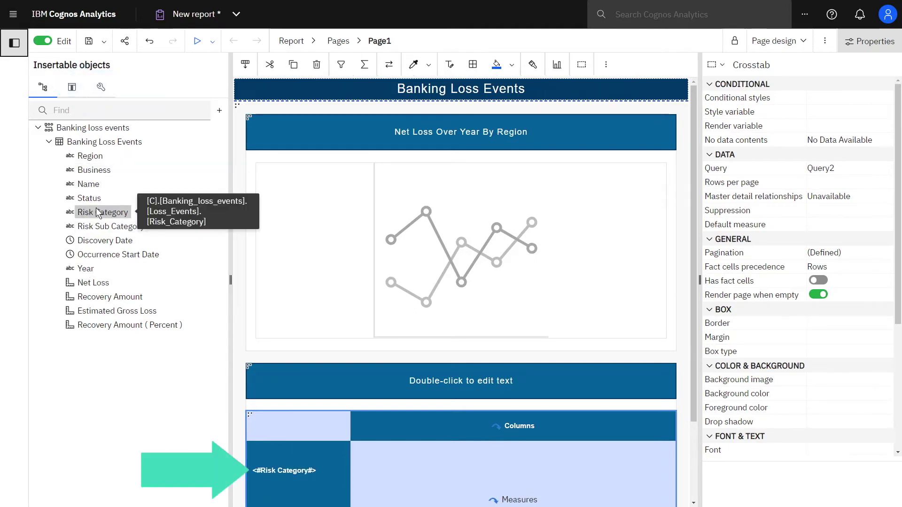
double_click(94, 269)
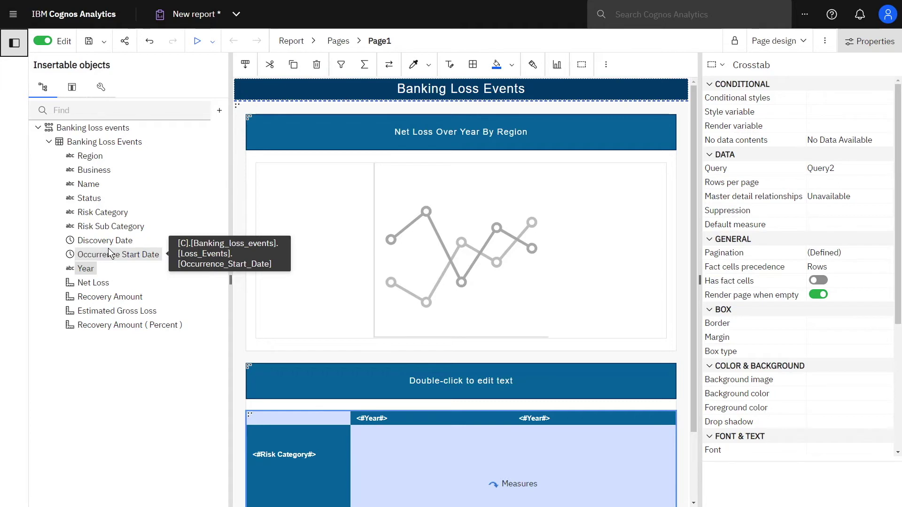
left_click(87, 284)
double_click(87, 284)
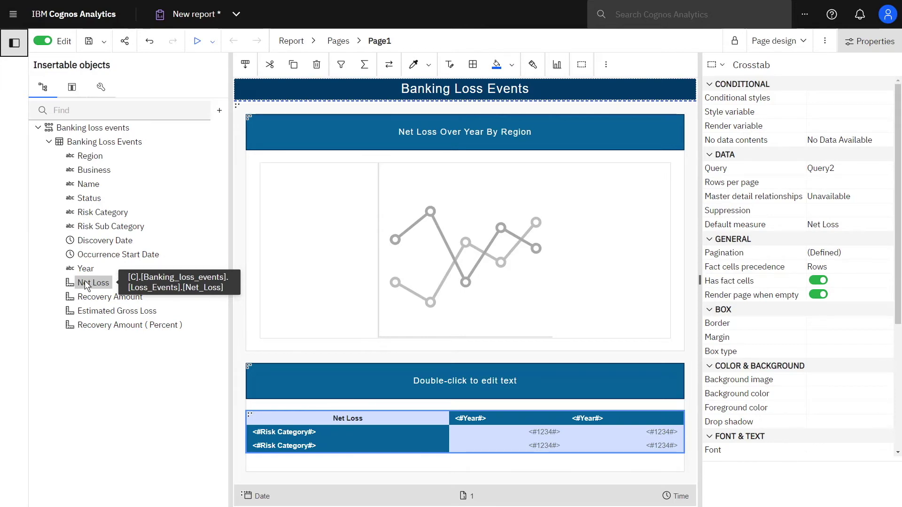
left_click(274, 433)
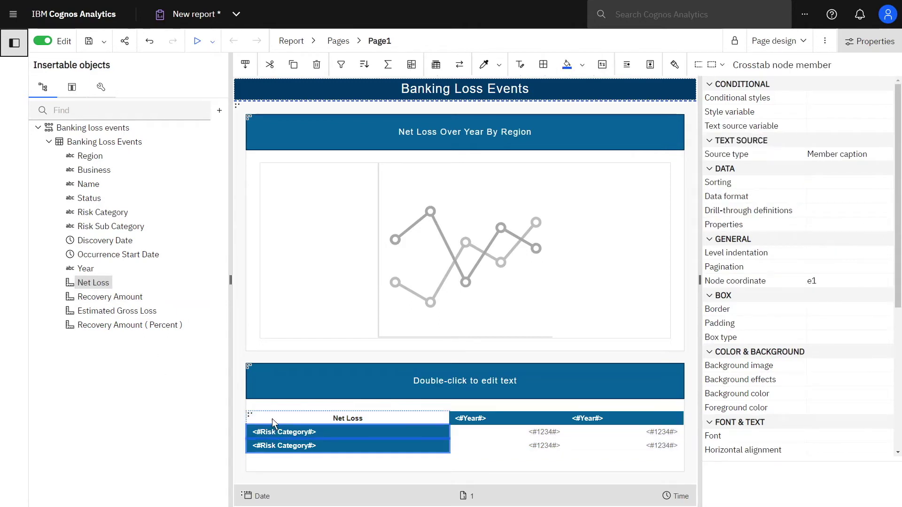
- Sort the crosstab's Risk Category rows and Year columns in ascending order
left_click(364, 64)
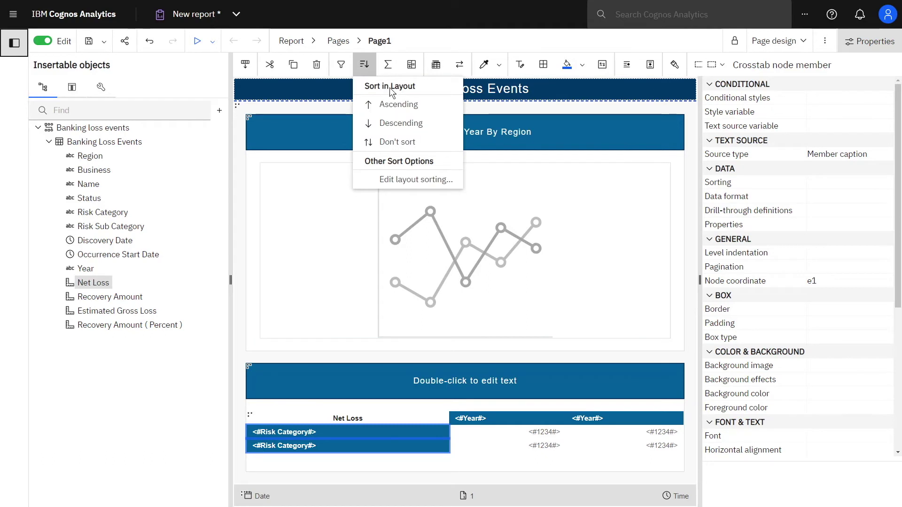
left_click(399, 105)
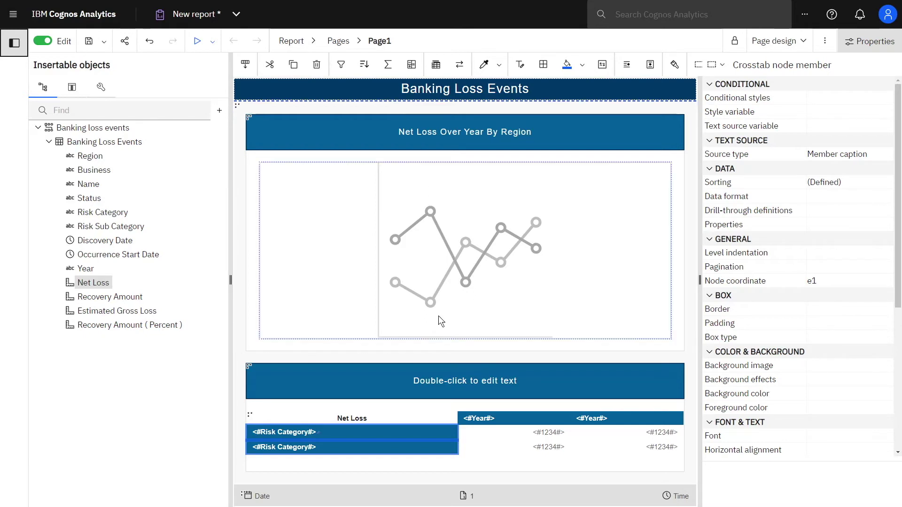
left_click(480, 418)
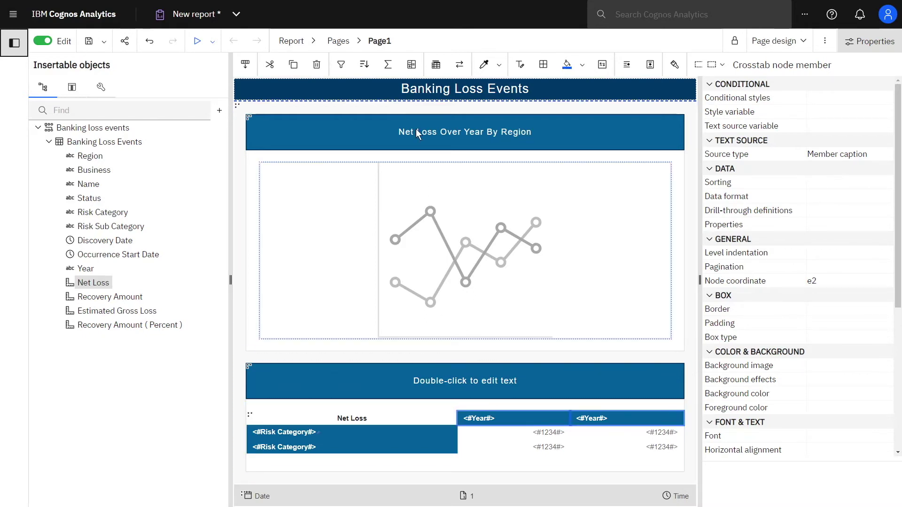
left_click(365, 64)
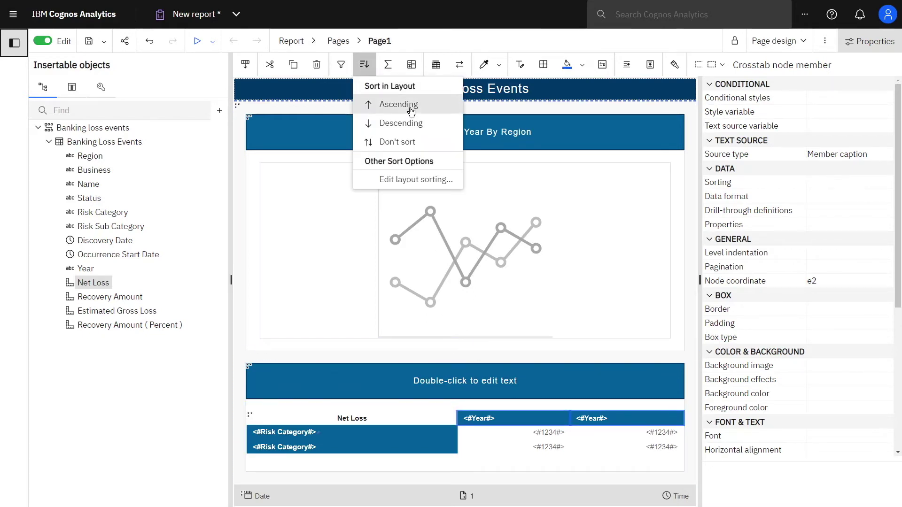
left_click(401, 105)
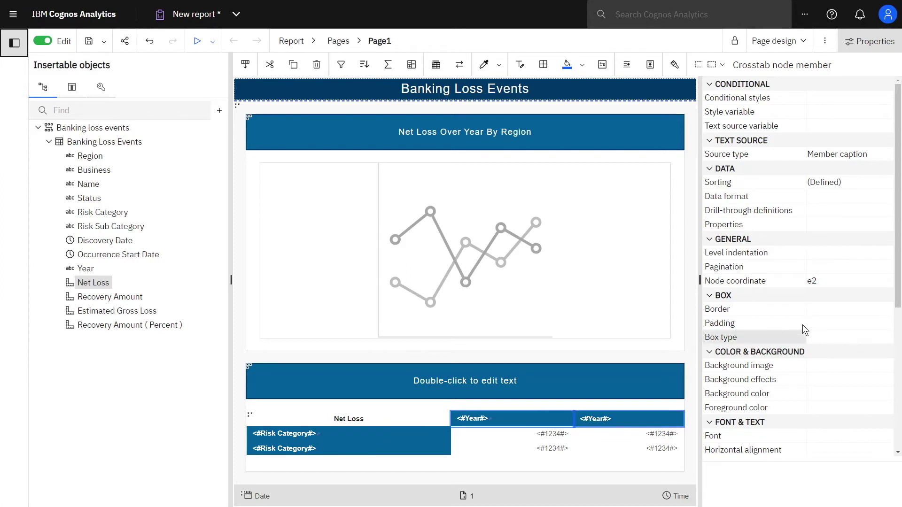
- Right-align the crosstab's Year column headers
left_click(628, 67)
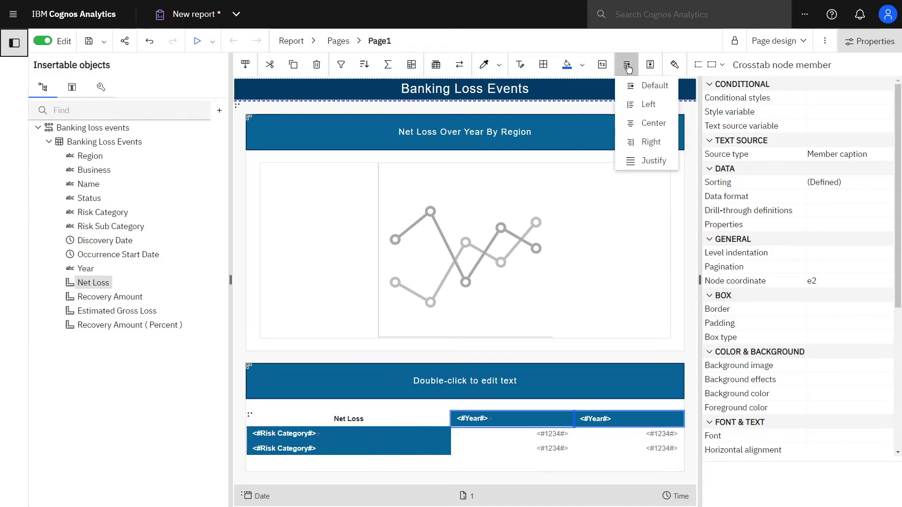
left_click(651, 143)
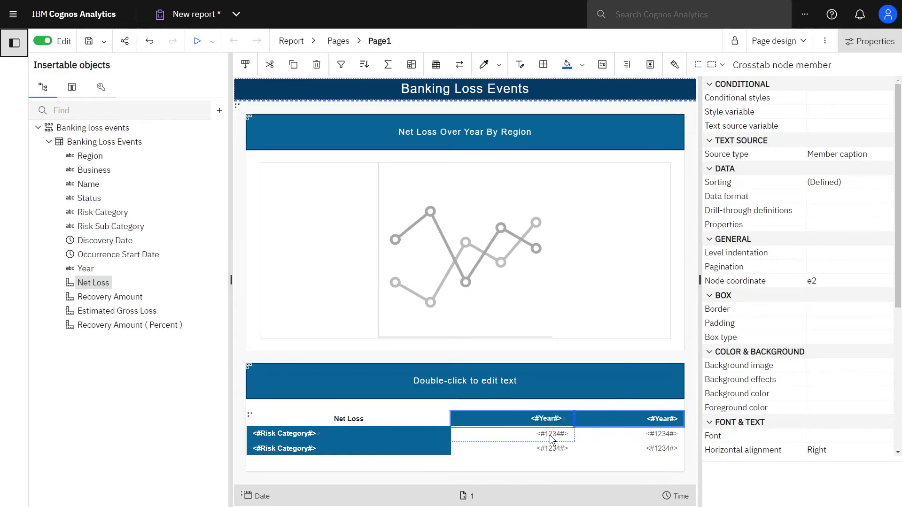
left_click(563, 476)
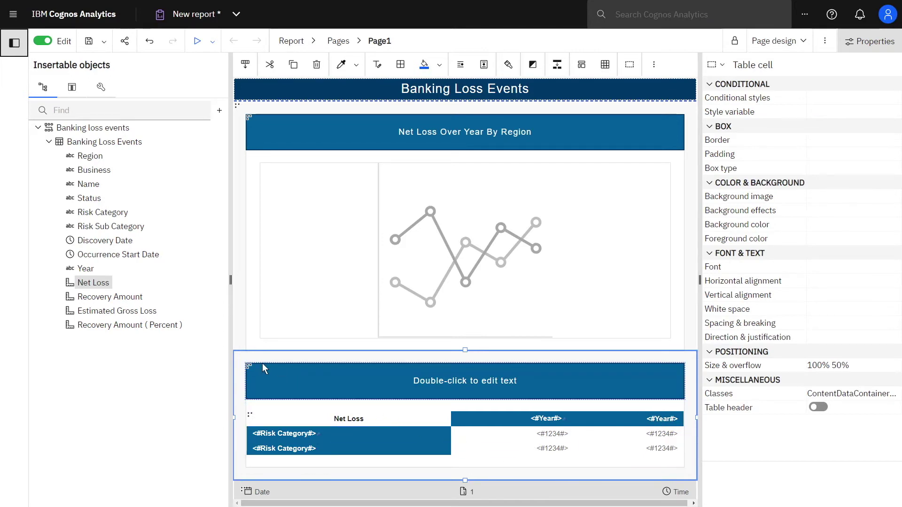
- Set the width of the table holding the crosstab to 90%
left_click(249, 366)
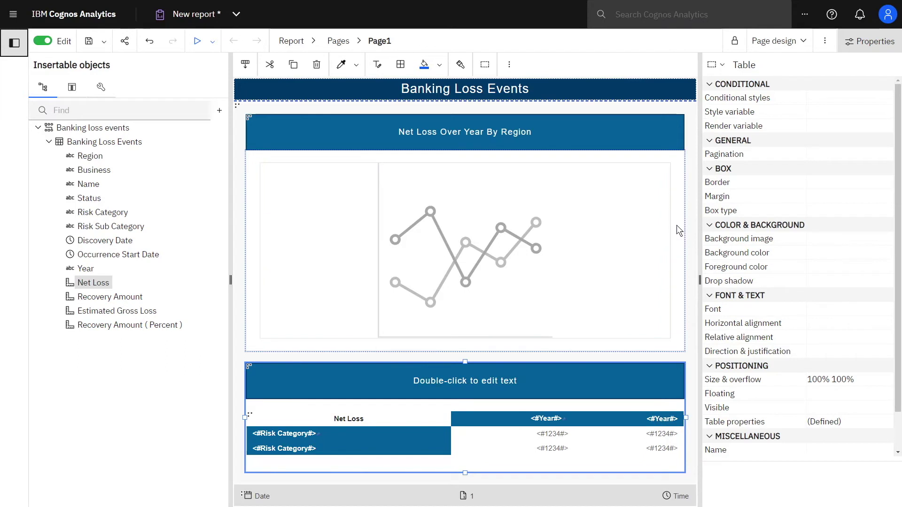
left_click(869, 382)
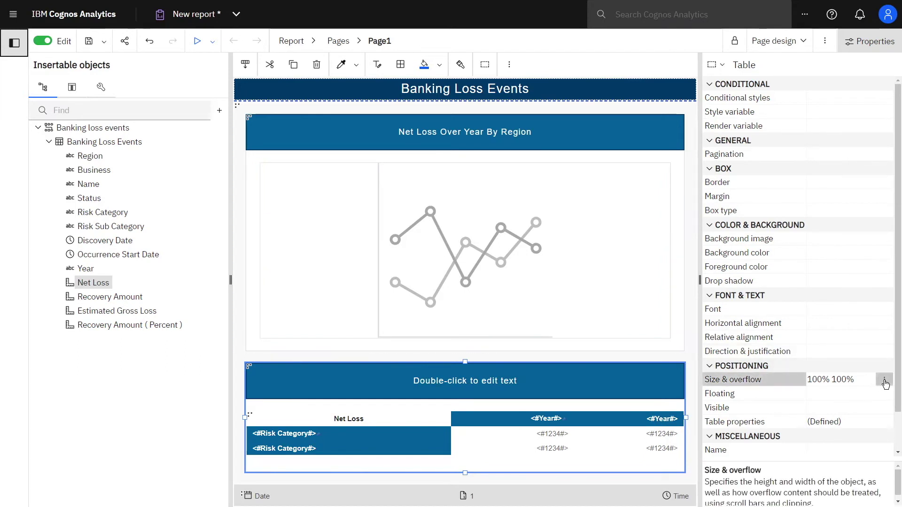
left_click(883, 380)
double_click(409, 218)
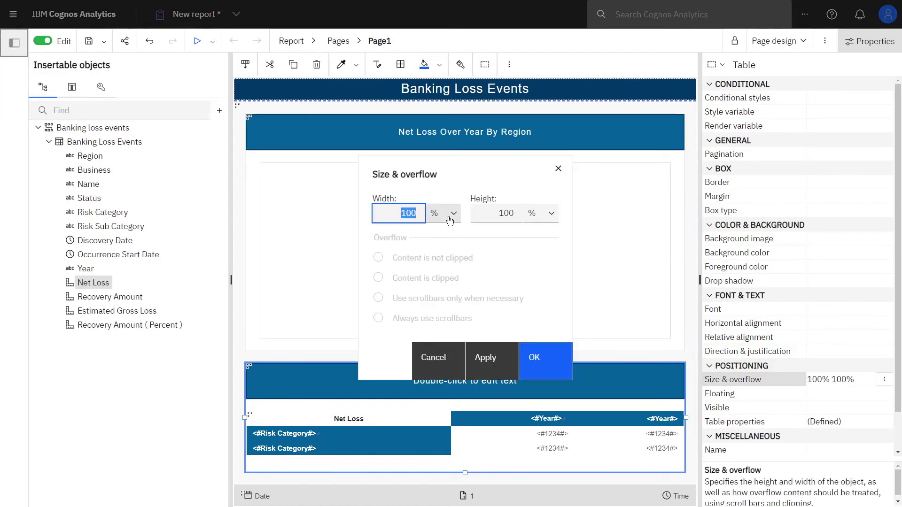
type("90")
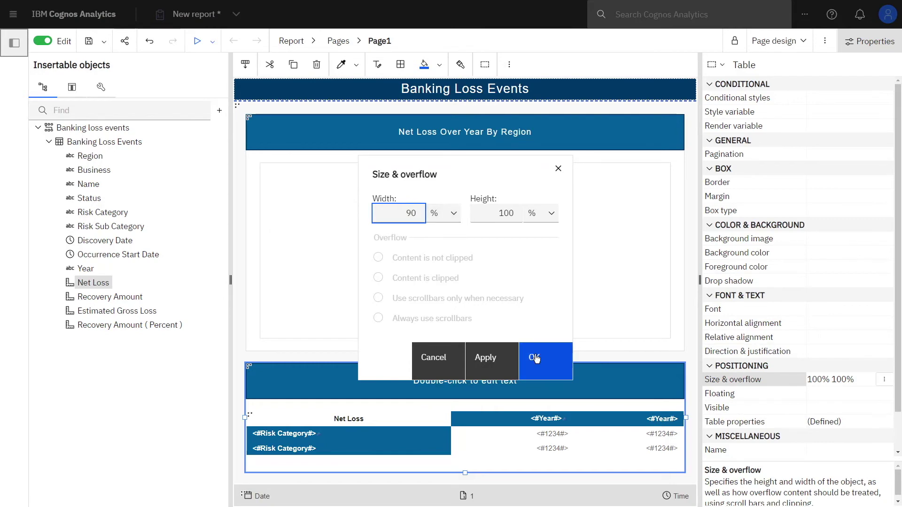
left_click(535, 359)
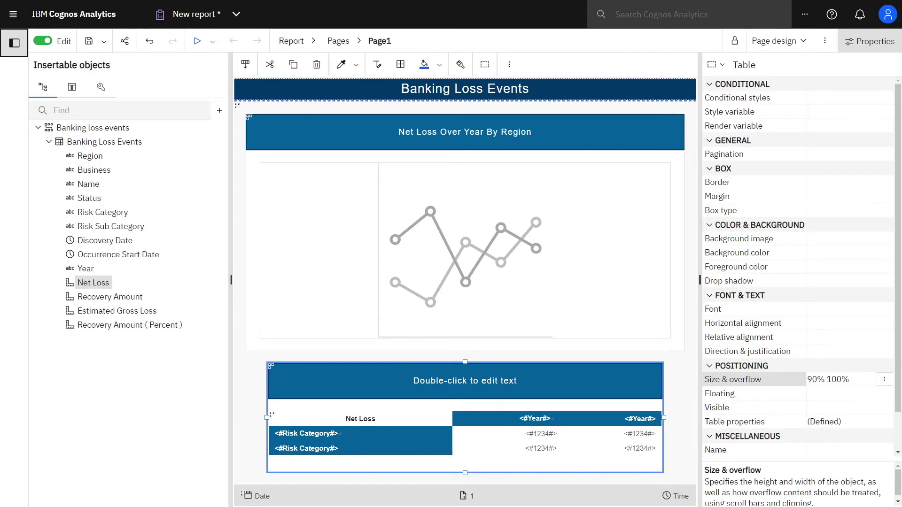
- Replace the crosstab's placeholder title with 'Net Loss by Risk Category'
double_click(470, 379)
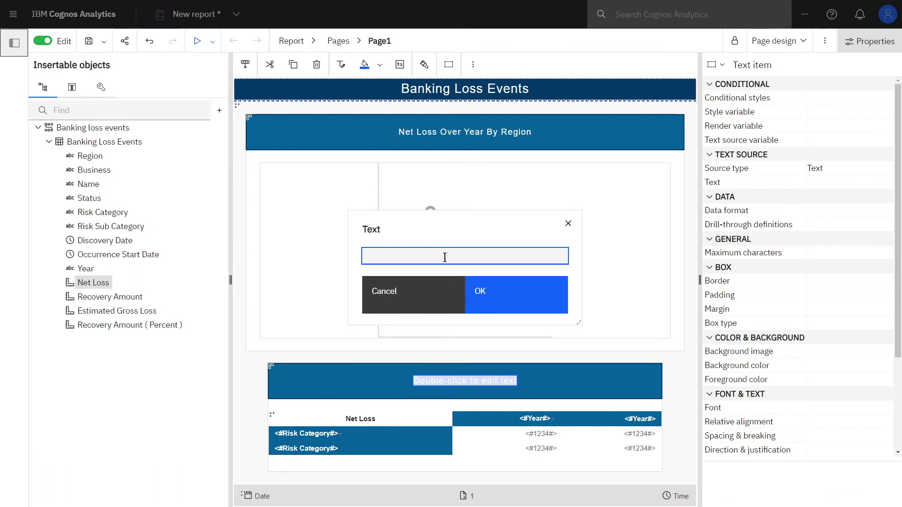
type("Net Loss by Risk Category")
left_click(479, 293)
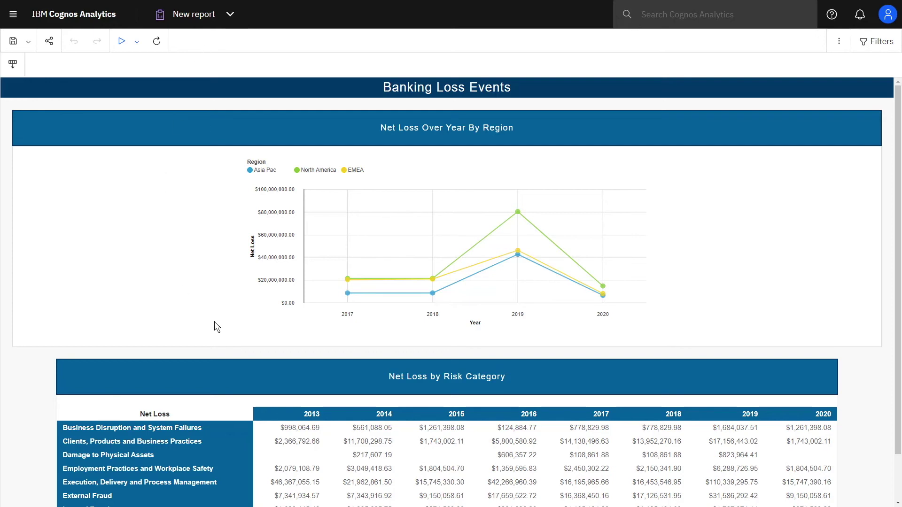
left_click(291, 432)
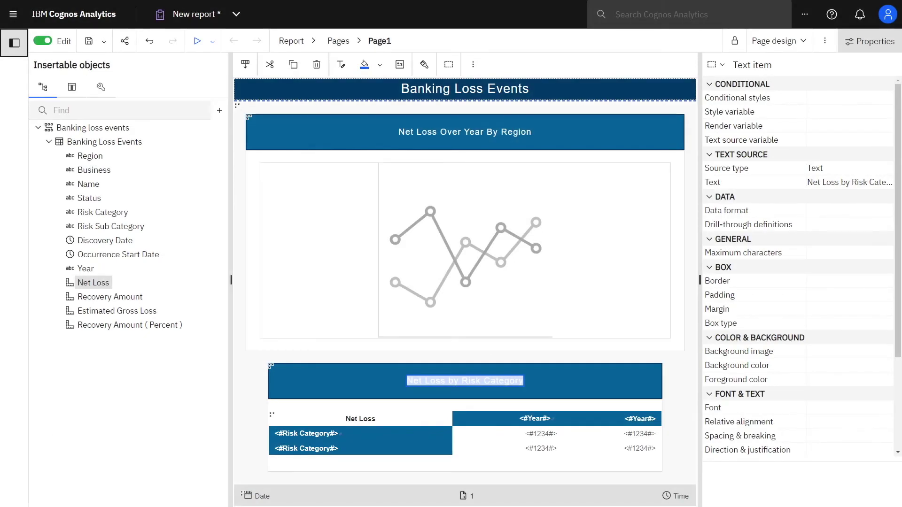
- Add Total summaries to the crosstab's Net Loss values, then preview the report
left_click(538, 440)
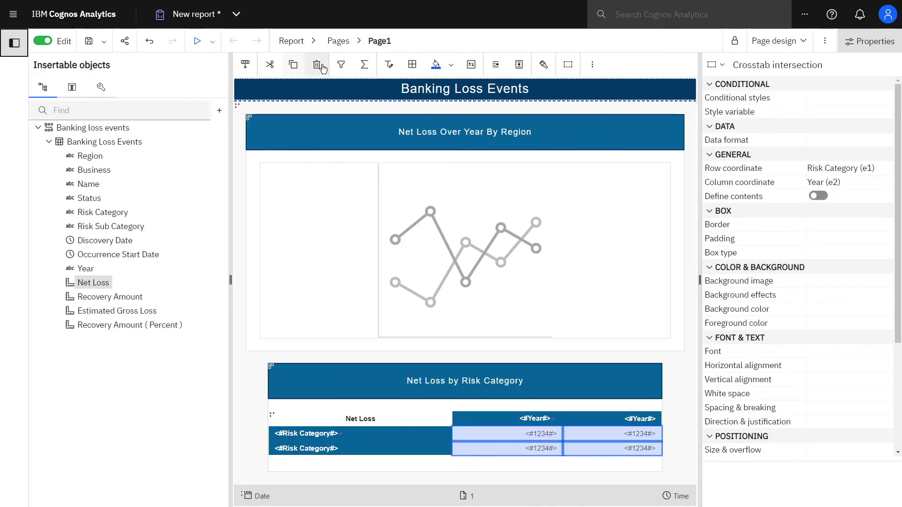
left_click(365, 68)
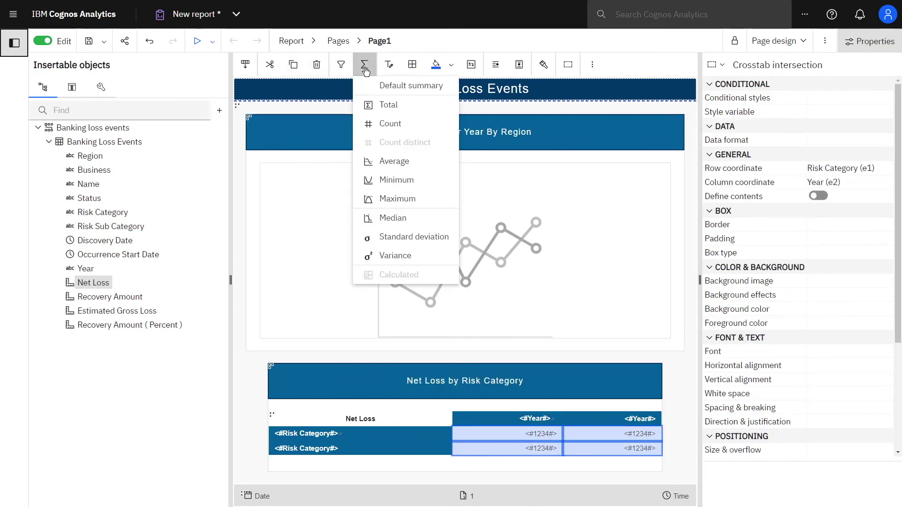
left_click(388, 107)
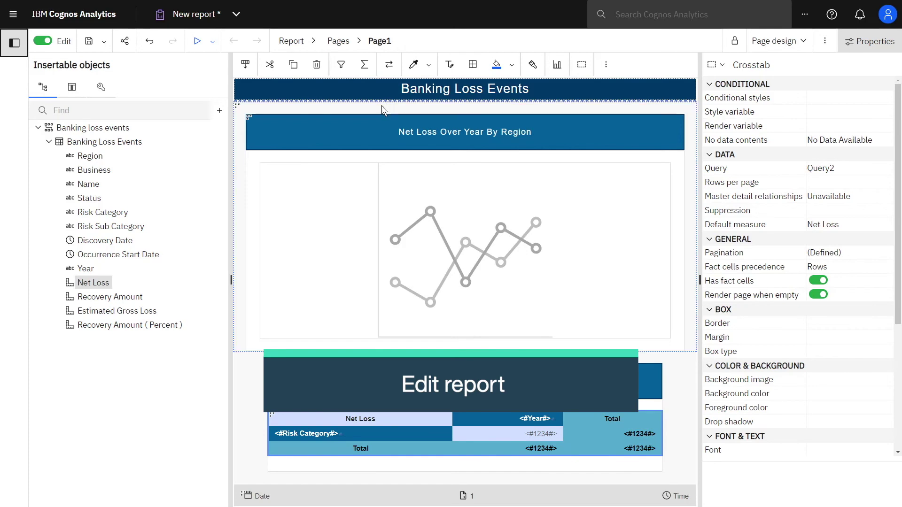
left_click(42, 41)
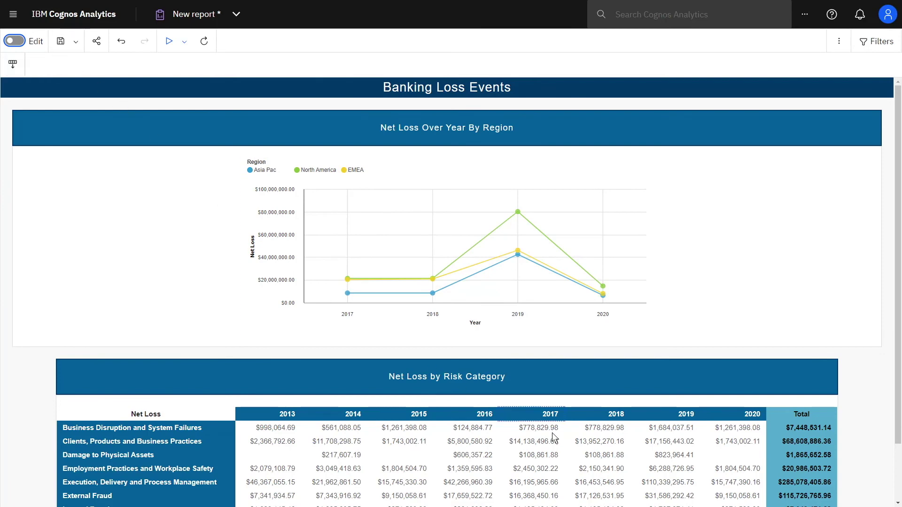
scroll(552, 432, "down", 3)
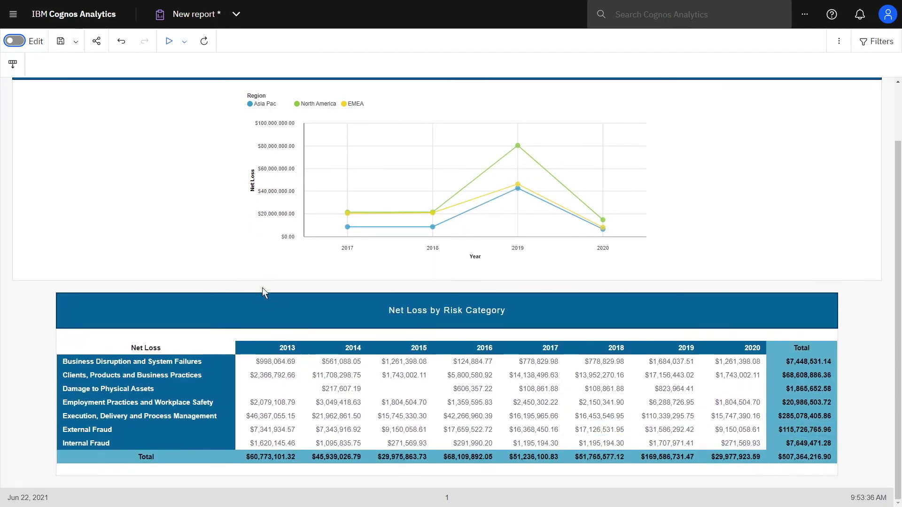
left_click(15, 41)
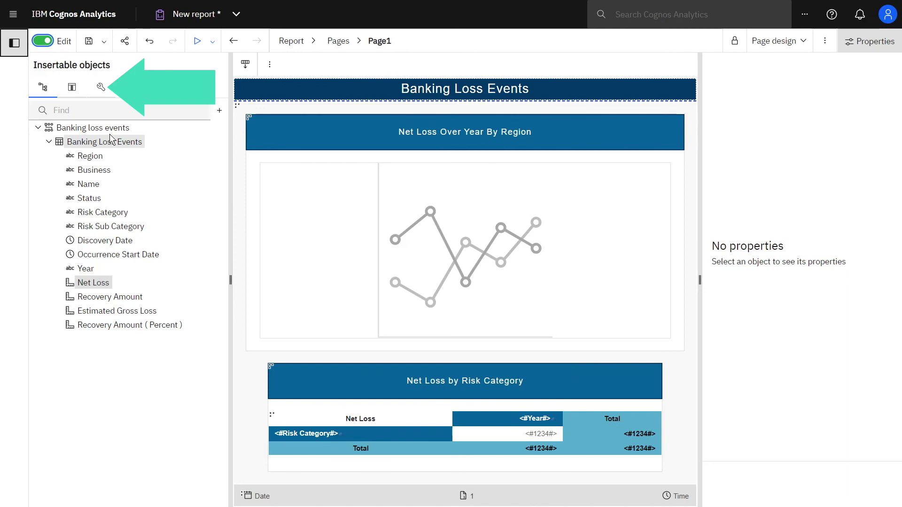
- Show the Toolbox objects with the Textual, Layout and Data Container groups expanded
left_click(101, 87)
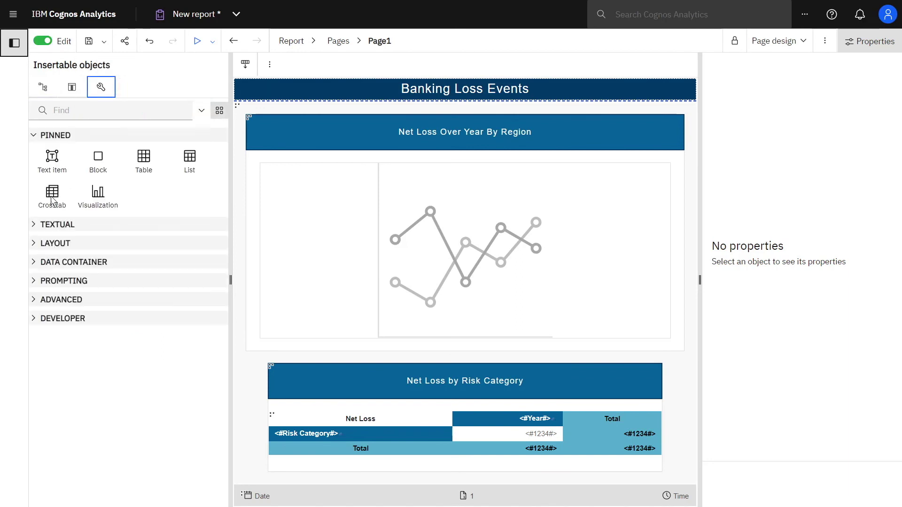
left_click(36, 227)
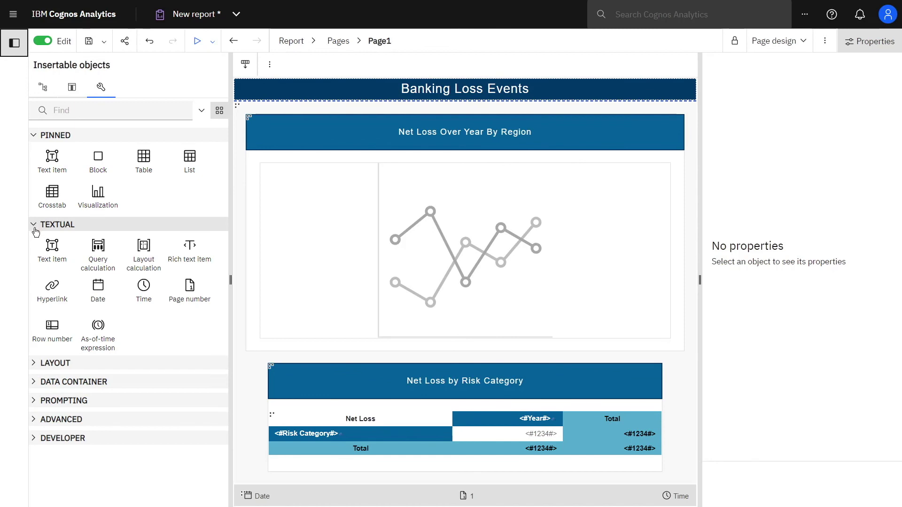
left_click(35, 364)
left_click(33, 418)
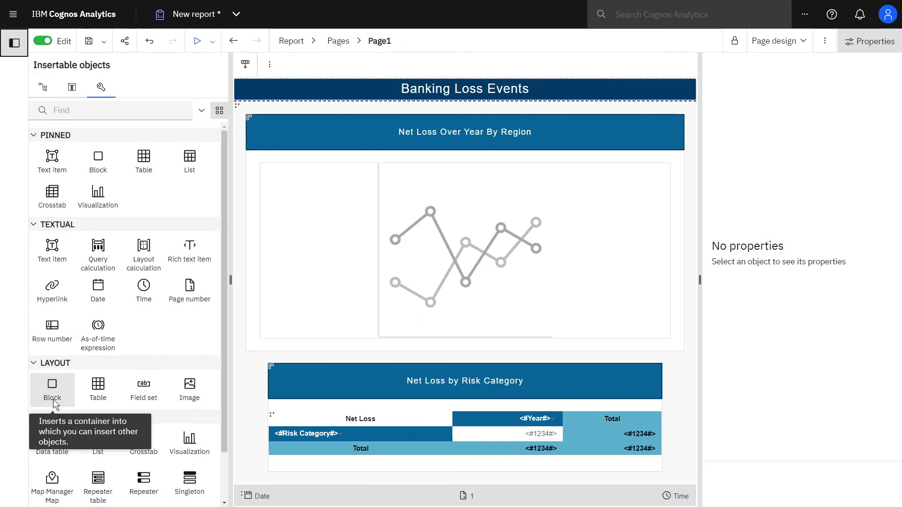
- Open Query1 from the report's Queries view to inspect its data items and filter
left_click(292, 43)
left_click(312, 137)
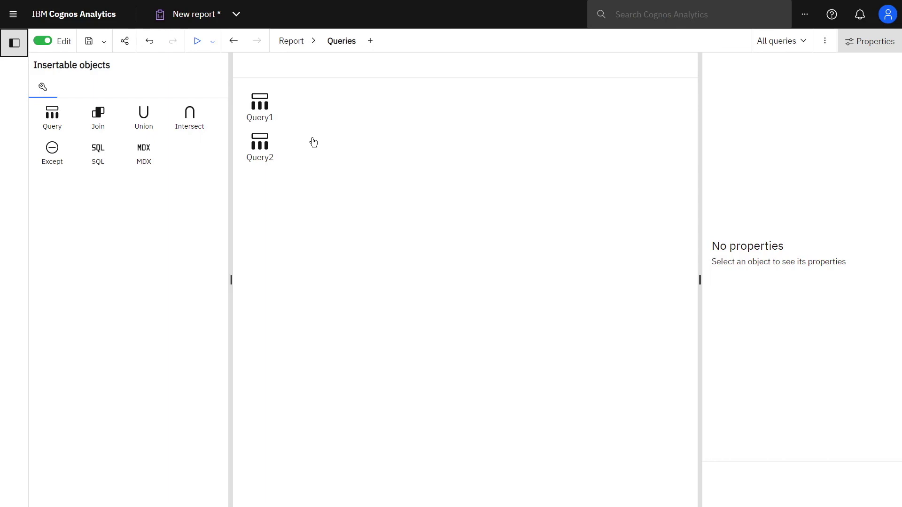
double_click(260, 104)
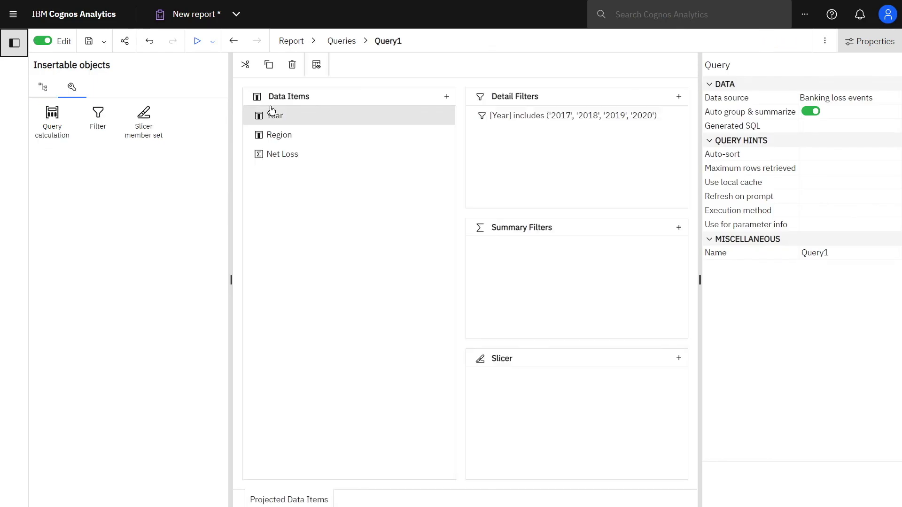